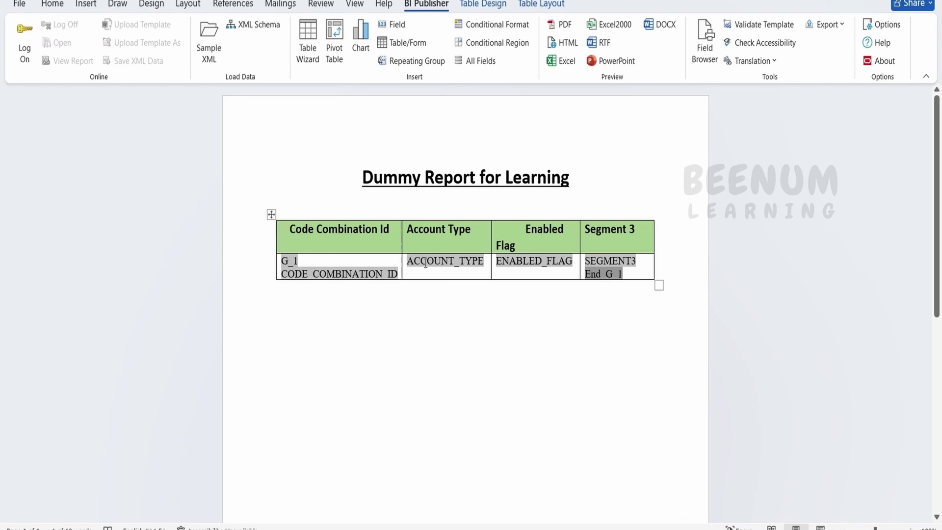
# Step: Preview the report as PDF and scroll through its 11 pages of five-row code combination tables
pyautogui.moveTo(492, 214)
pyautogui.click(566, 29)
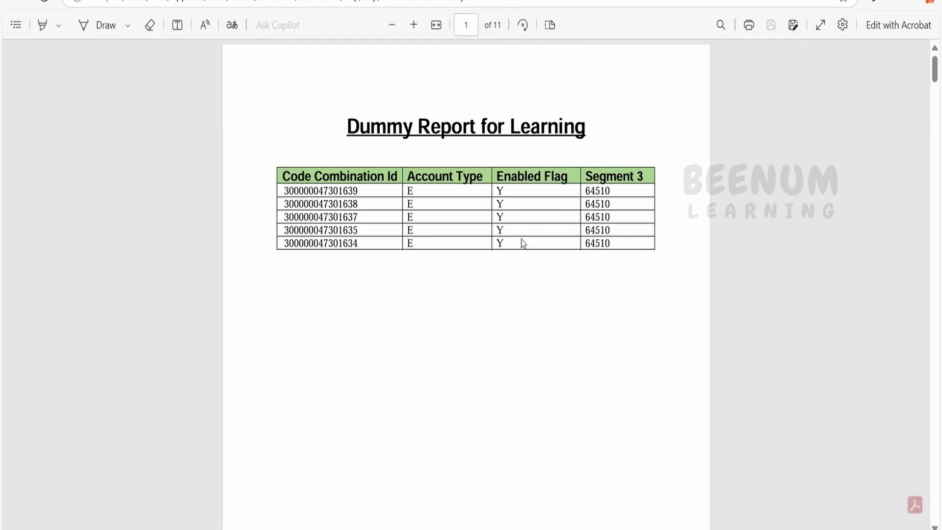
pyautogui.scroll(-15, 527, 233)
pyautogui.scroll(-10, 528, 232)
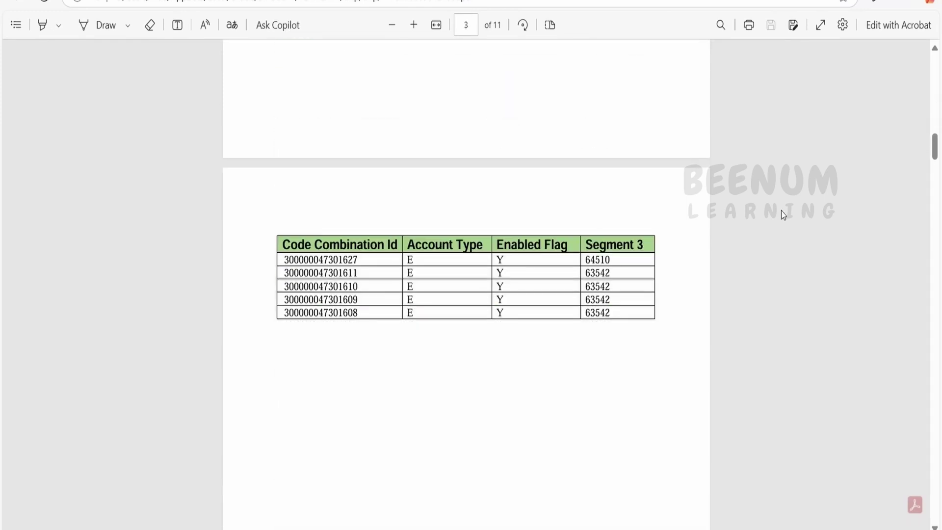
pyautogui.moveTo(938, 147); pyautogui.dragTo(938, 67)
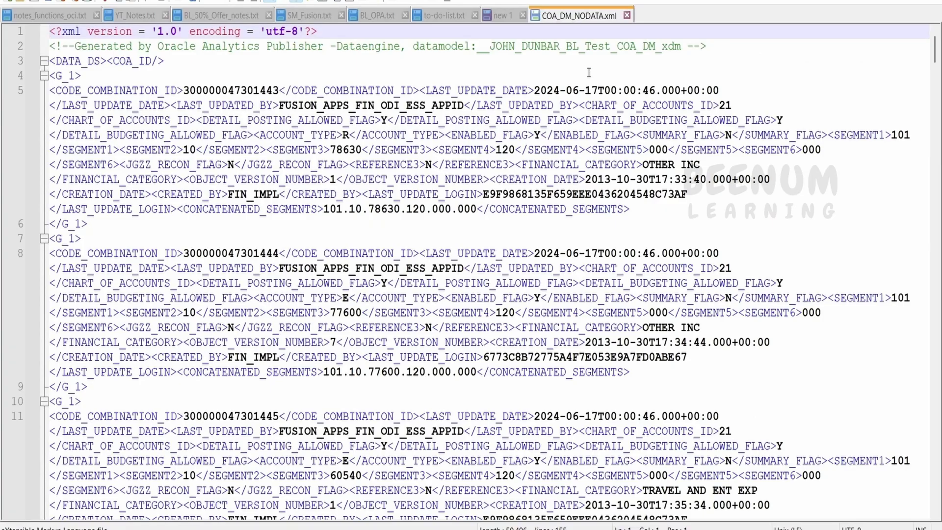
# Step: Inspect the G_1 loop field's properties to see its for-each G_1 code
pyautogui.scroll(-8, 176, 64)
pyautogui.scroll(8, 176, 64)
pyautogui.moveTo(83, 75); pyautogui.dragTo(43, 75)
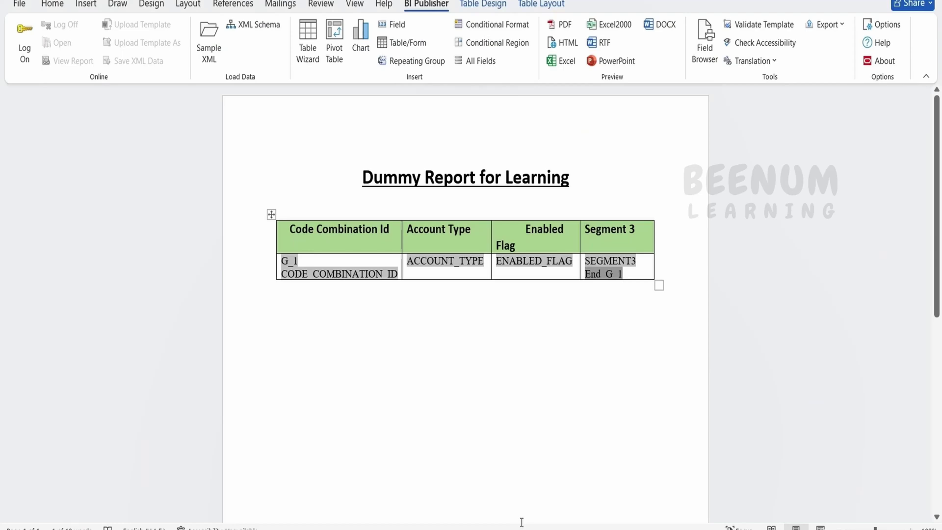
pyautogui.doubleClick(292, 259)
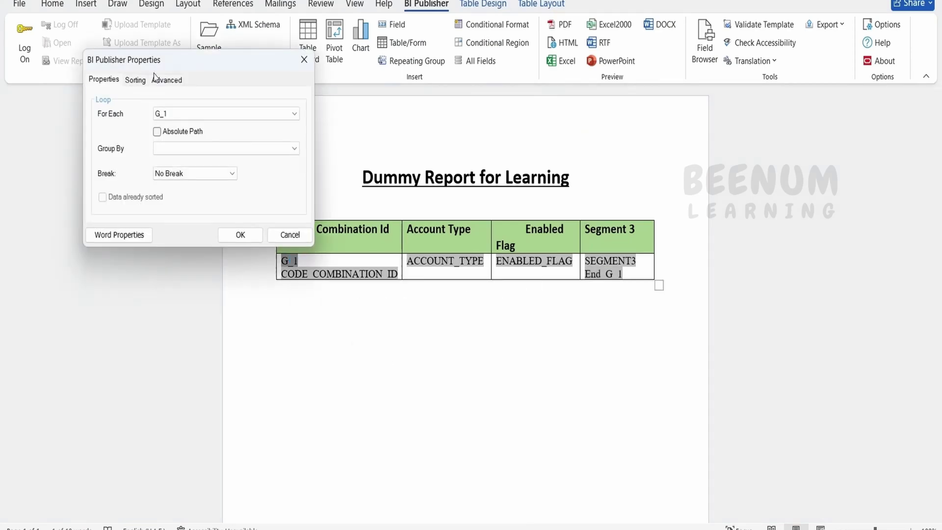
pyautogui.click(166, 80)
pyautogui.doubleClick(126, 111)
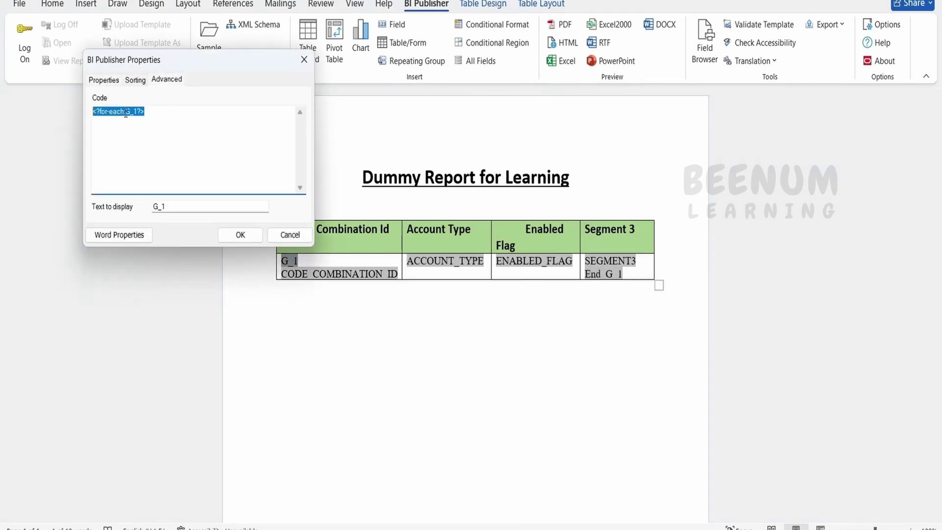
pyautogui.click(304, 59)
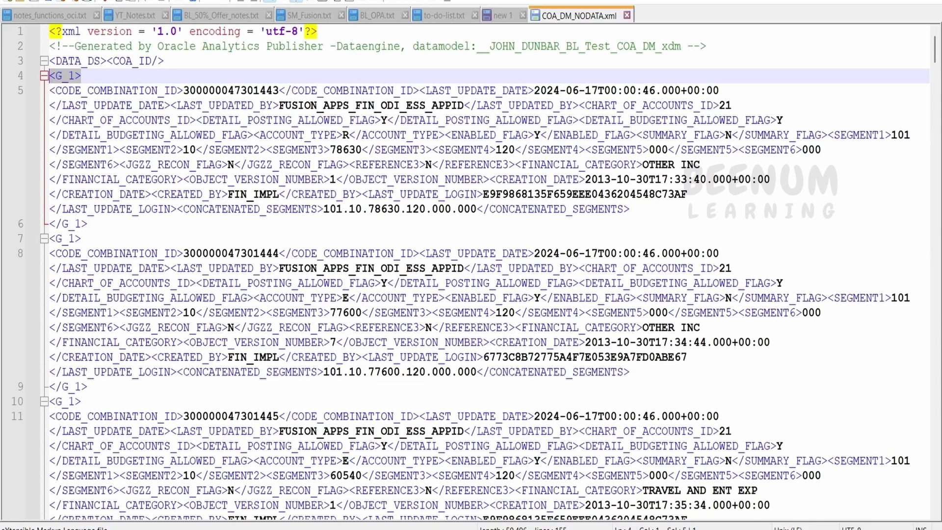
# Step: Delete all G_1 records and the COA_ID element from COA_DM_NODATA.xml, then save it
pyautogui.click(106, 120)
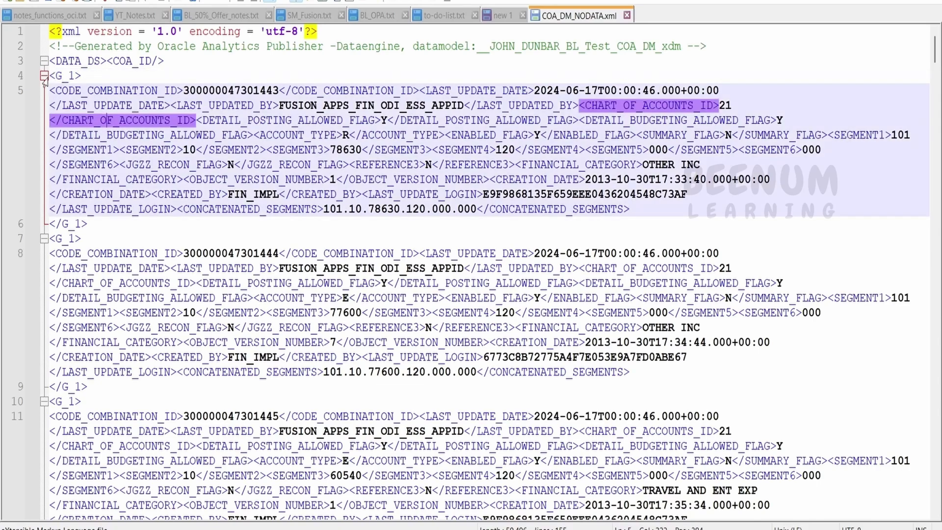
pyautogui.moveTo(51, 76); pyautogui.dragTo(192, 120)
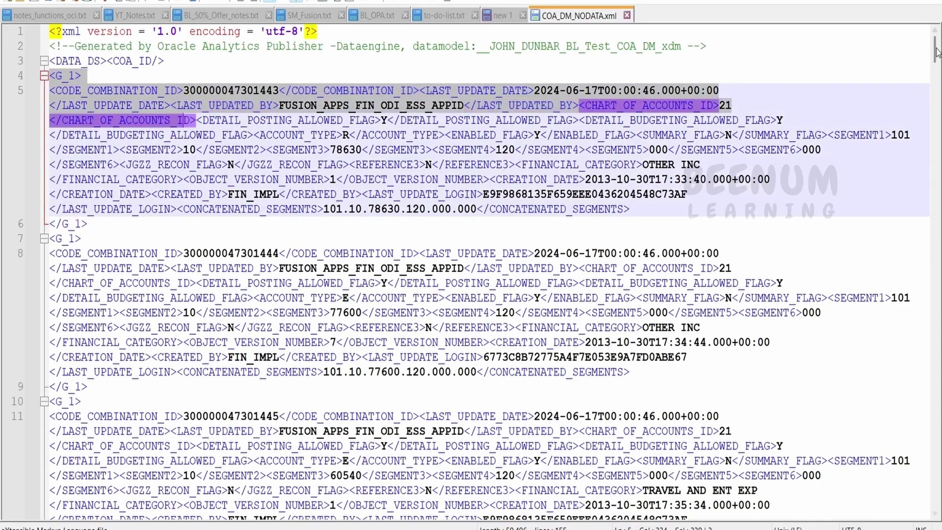
pyautogui.moveTo(934, 49); pyautogui.dragTo(920, 490)
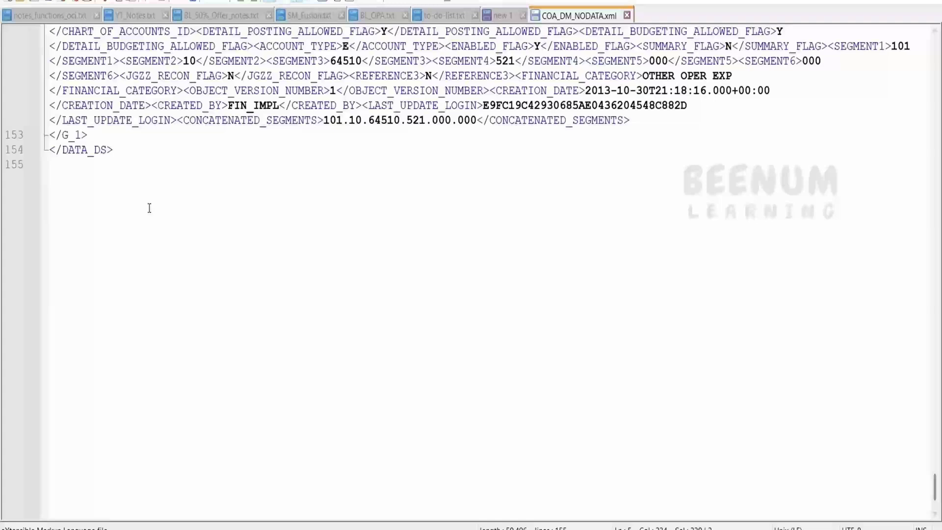
pyautogui.keyDown('shift'); pyautogui.click(102, 137); pyautogui.keyUp('shift')
pyautogui.press('Delete')
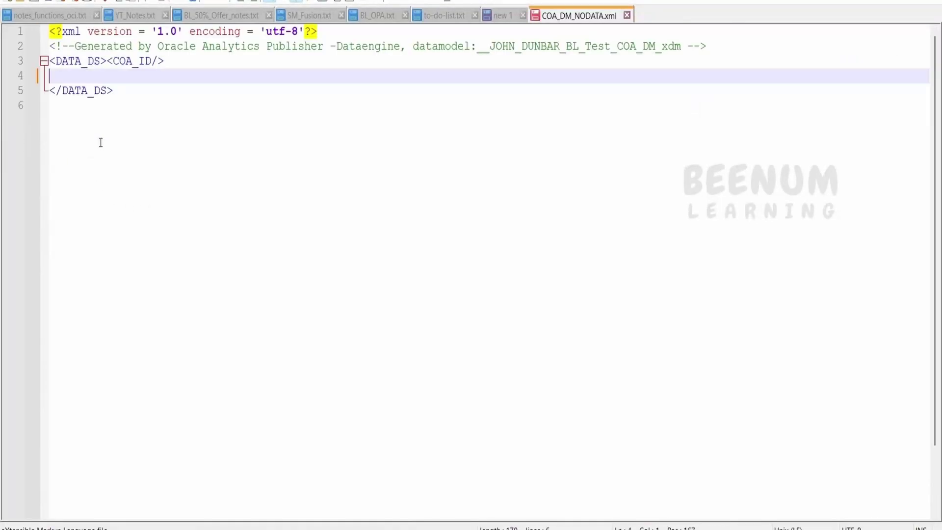
pyautogui.moveTo(107, 77); pyautogui.dragTo(106, 60)
pyautogui.press('Delete')
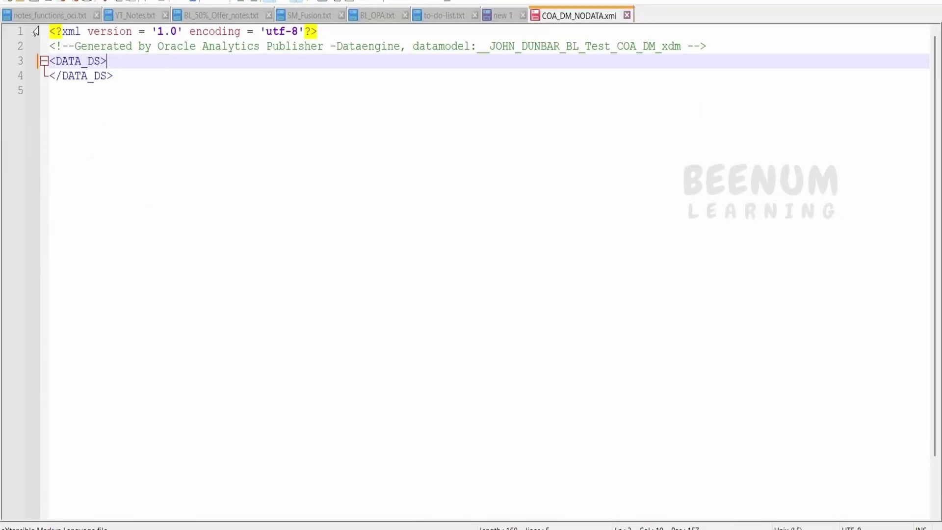
pyautogui.hotkey('ctrl', 's')
# Step: Load the emptied COA_DM_NODATA.xml as the Word template's sample XML data
pyautogui.click(560, 526)
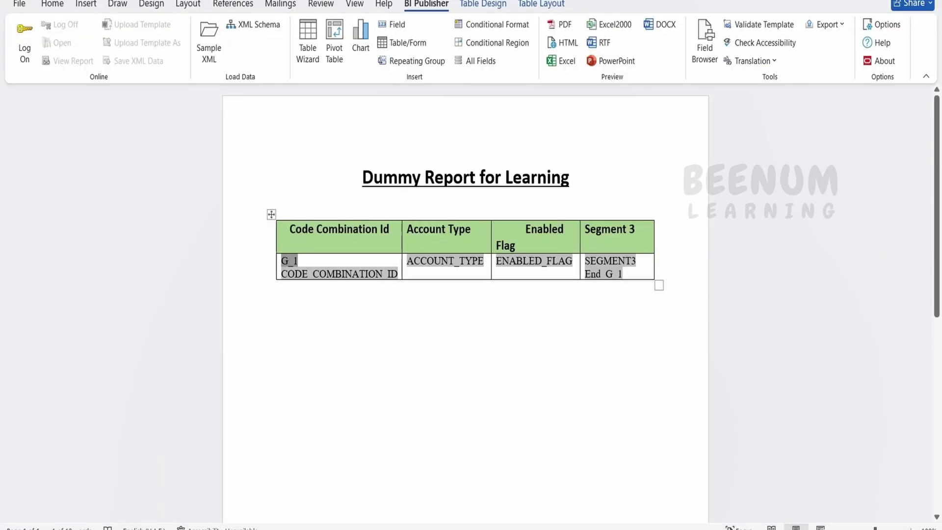
pyautogui.click(209, 59)
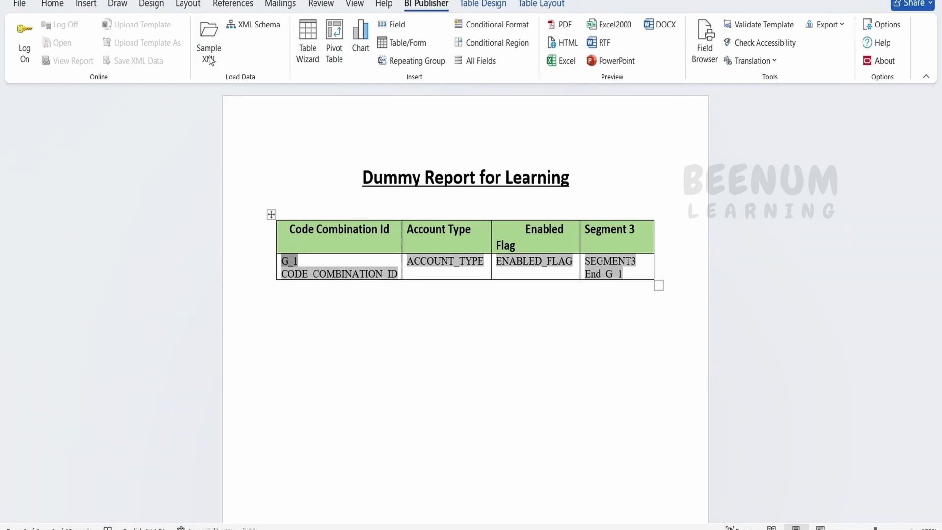
pyautogui.click(131, 133)
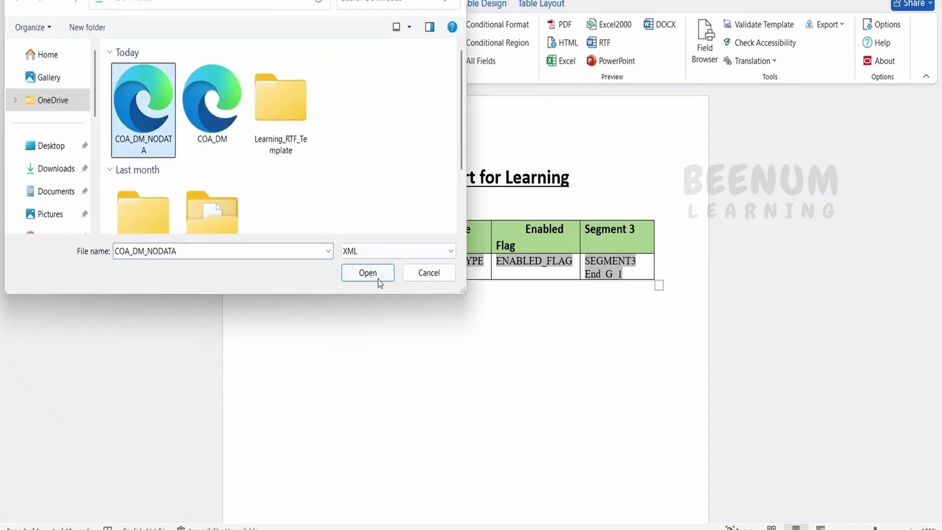
pyautogui.click(377, 274)
pyautogui.click(487, 300)
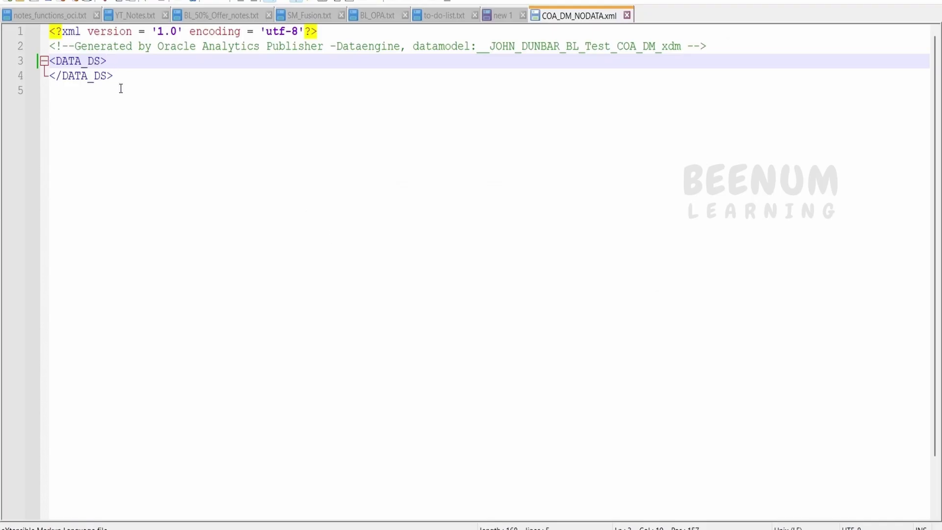
pyautogui.moveTo(121, 84); pyautogui.dragTo(38, 67)
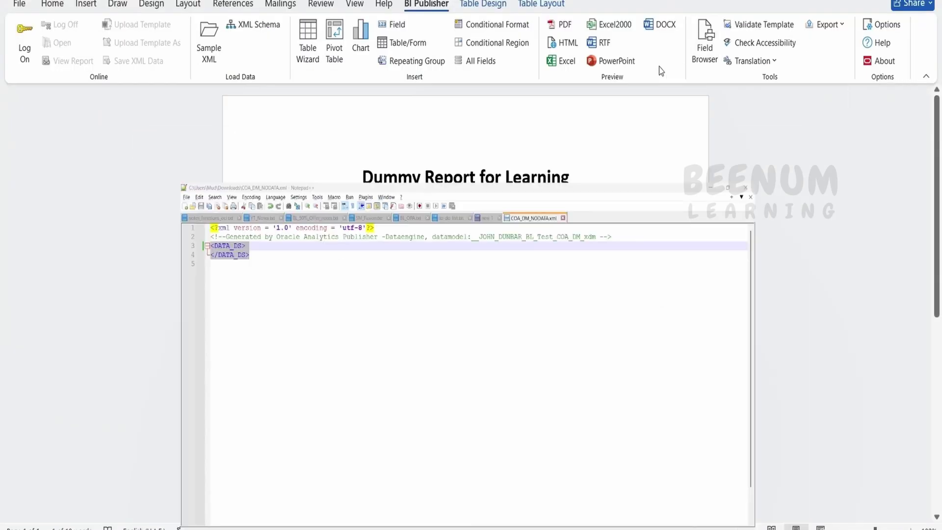
# Step: Preview the PDF with empty data, showing just the title and table header row
pyautogui.click(564, 27)
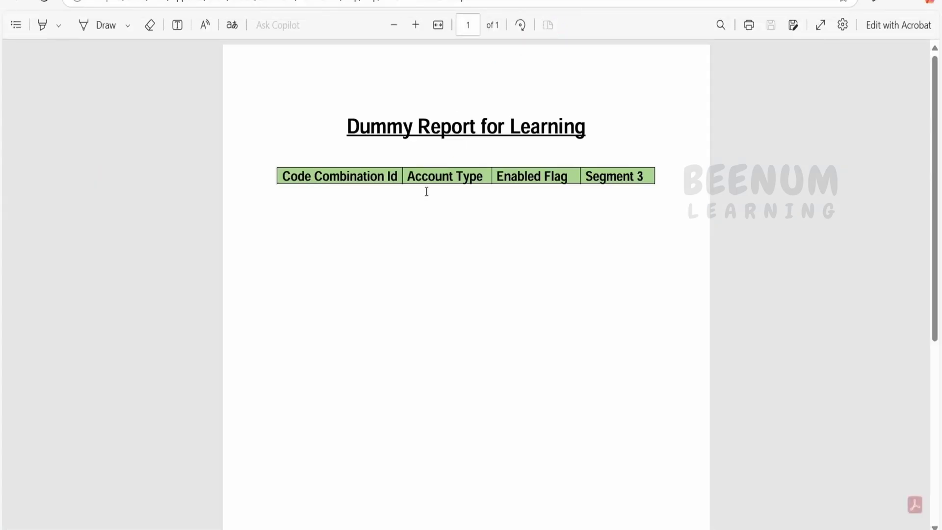
pyautogui.moveTo(280, 173); pyautogui.dragTo(690, 168)
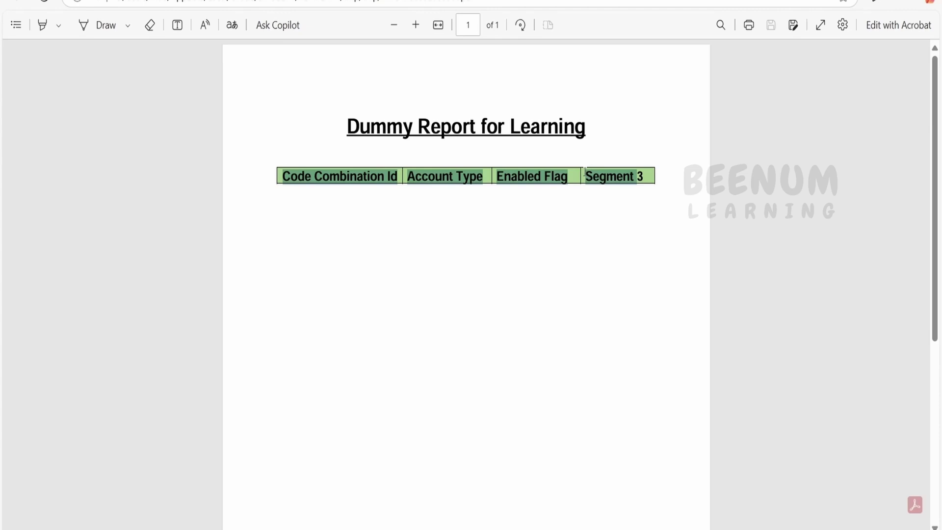
pyautogui.hotkey('alt', 'Tab')
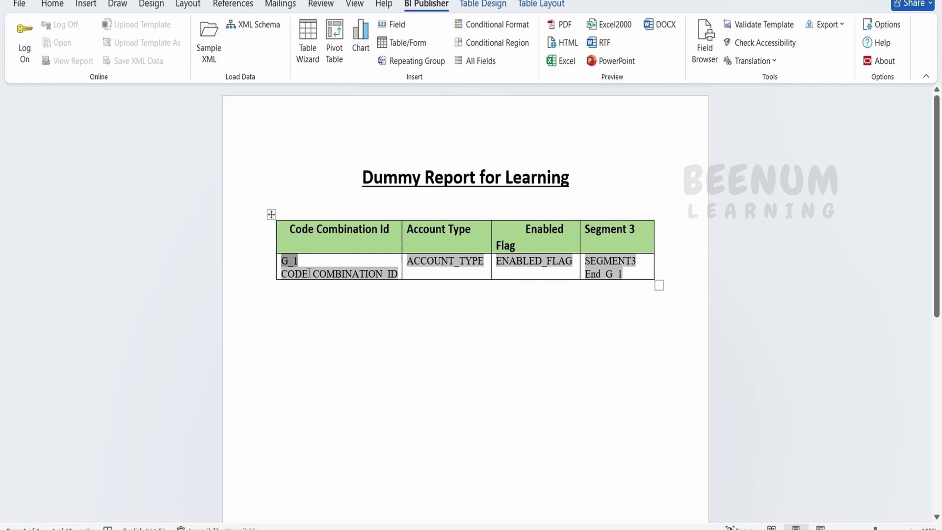
pyautogui.doubleClick(284, 264)
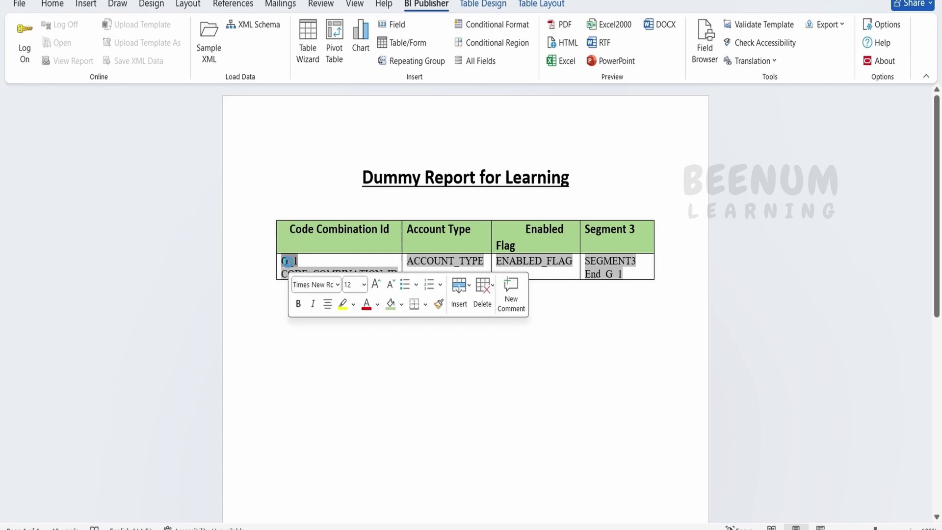
pyautogui.doubleClick(146, 131)
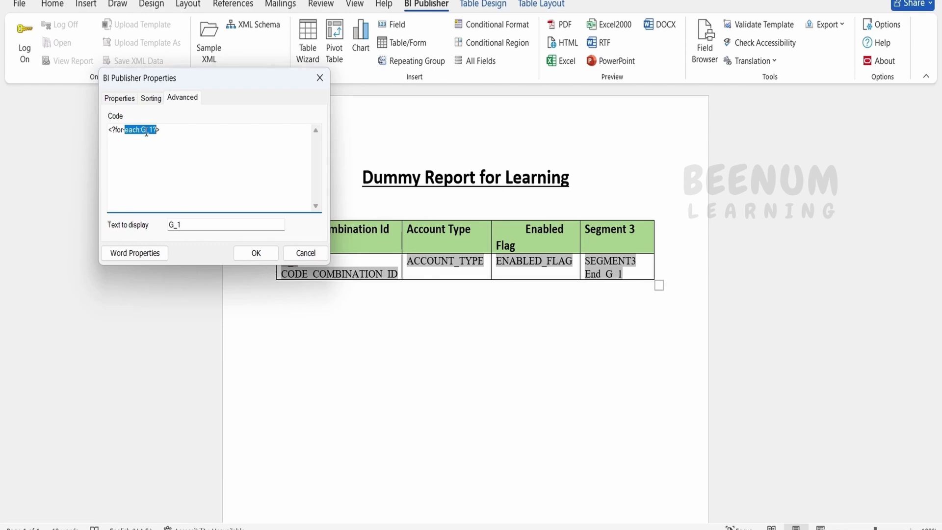
pyautogui.click(298, 253)
pyautogui.click(277, 261)
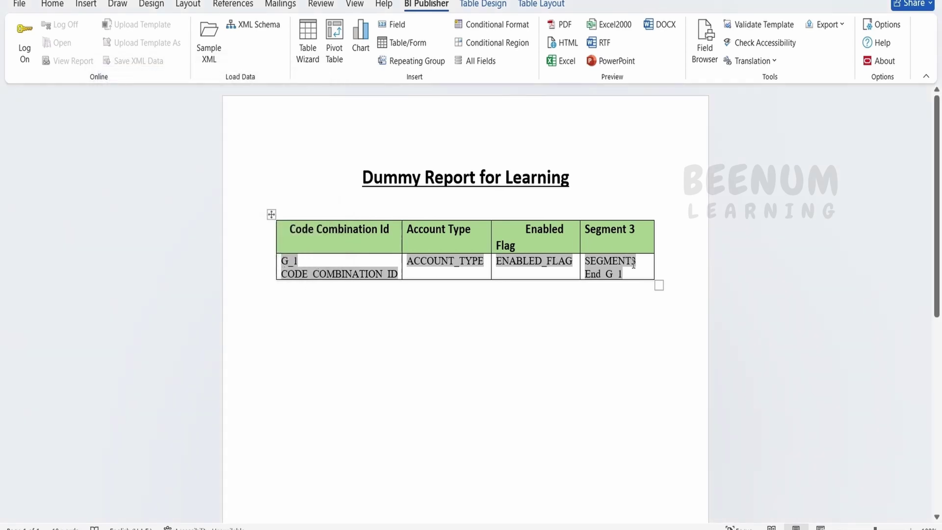
pyautogui.moveTo(638, 230); pyautogui.dragTo(297, 239)
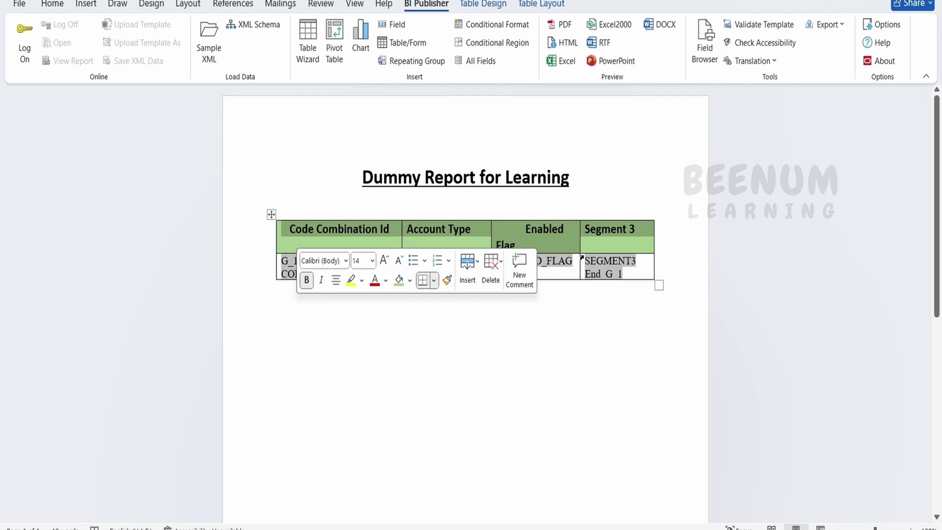
# Step: Review the choose and when count(CODE_COMBINATION_ID)>0 lines in the new 1 notes
pyautogui.hotkey('alt', 'Tab')
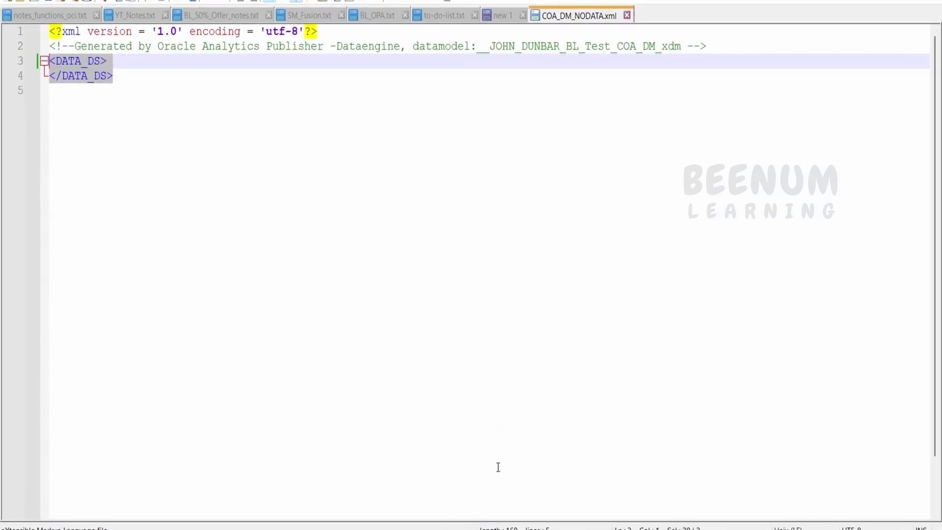
pyautogui.click(498, 15)
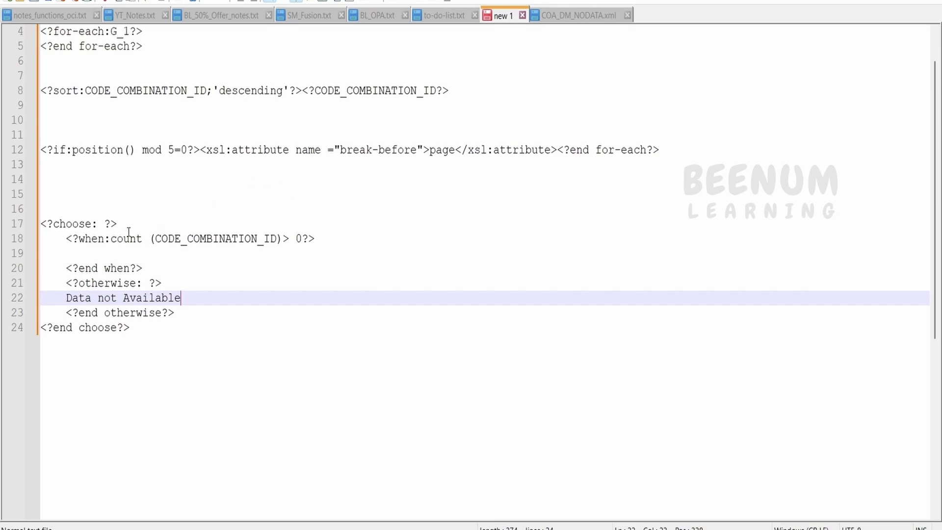
pyautogui.doubleClick(57, 225)
pyautogui.moveTo(79, 239); pyautogui.dragTo(103, 240)
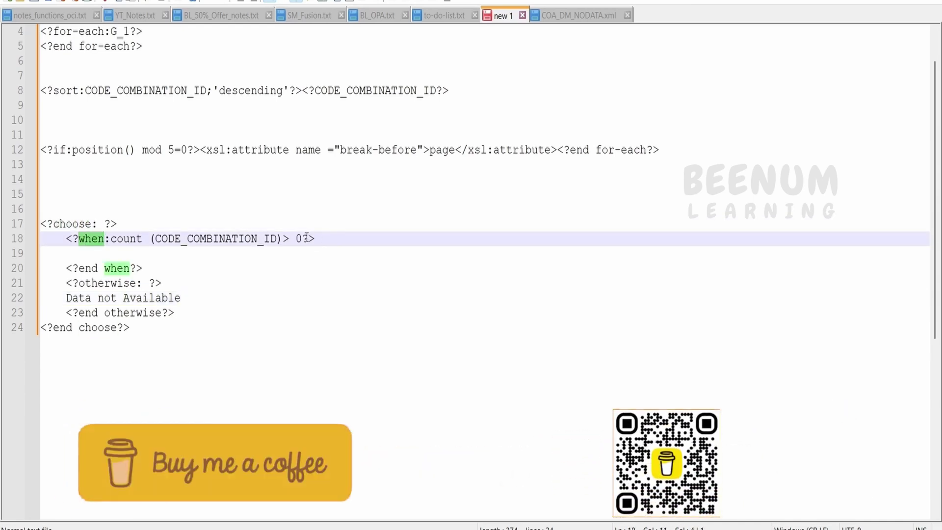
pyautogui.doubleClick(254, 239)
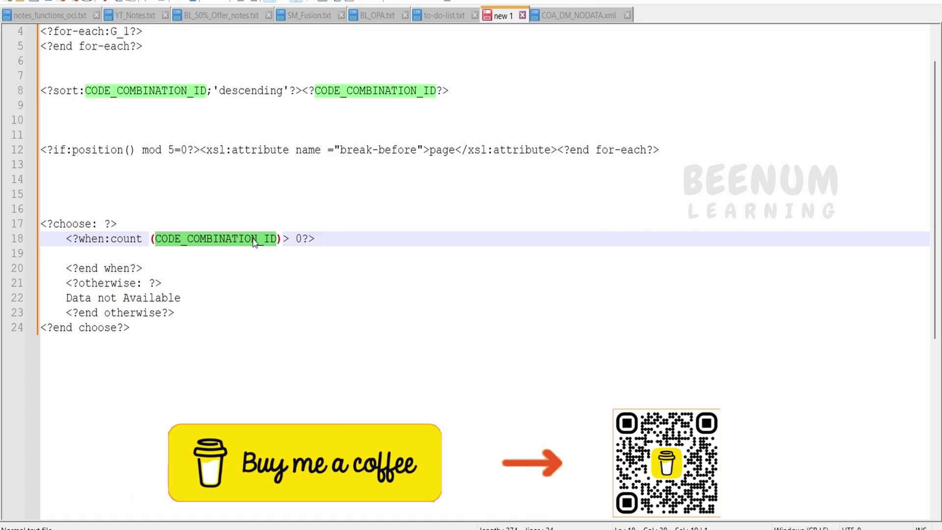
pyautogui.doubleClick(126, 239)
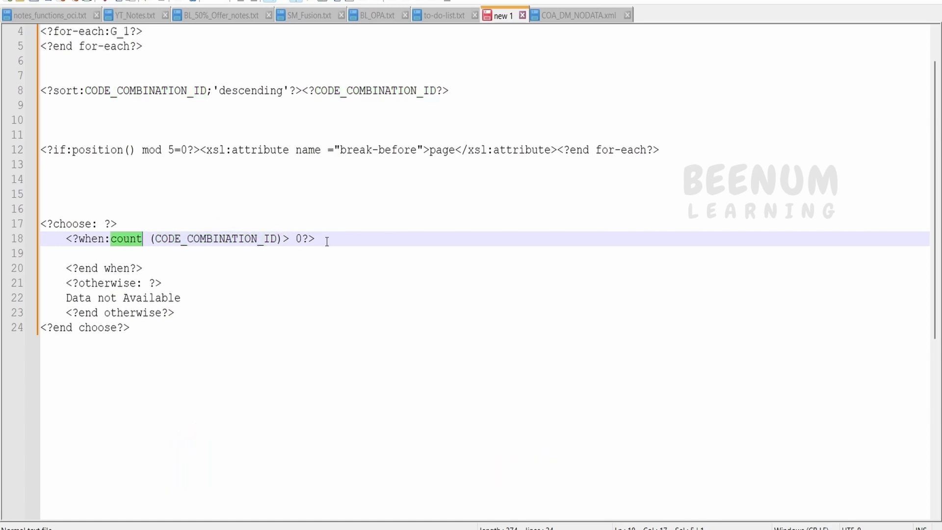
pyautogui.moveTo(325, 238); pyautogui.dragTo(41, 224)
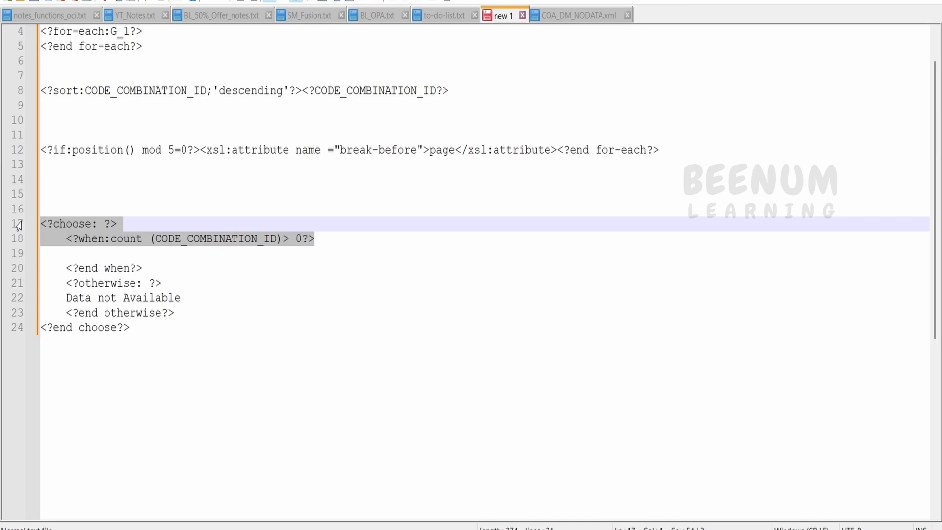
# Step: Check the otherwise branch that prints 'Data not Available'
pyautogui.click(100, 255)
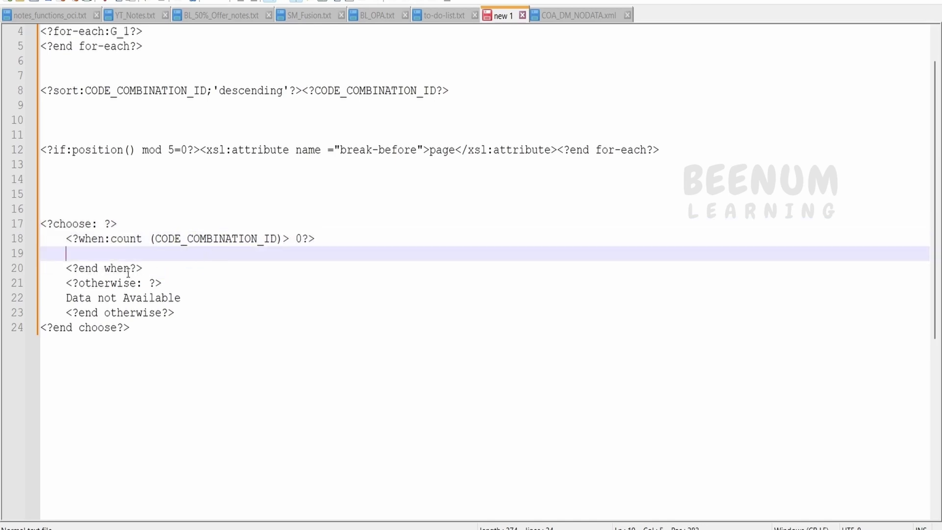
pyautogui.moveTo(66, 284); pyautogui.dragTo(177, 313)
pyautogui.click(117, 298)
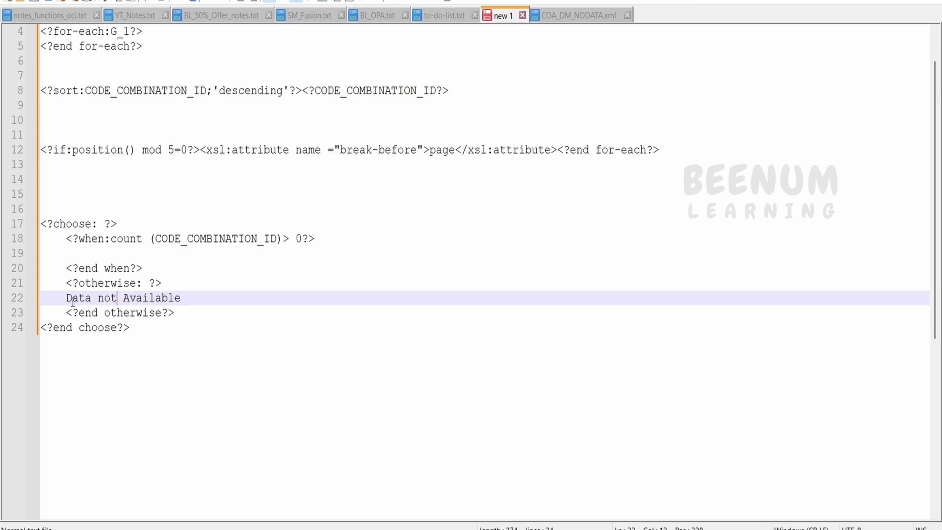
pyautogui.moveTo(67, 298); pyautogui.dragTo(216, 296)
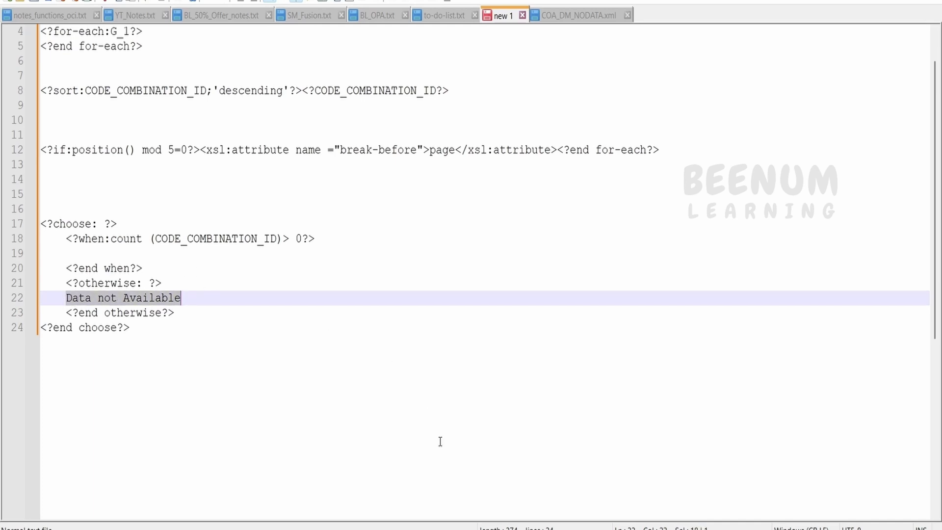
# Step: Paste a copy of the G_1 field onto the empty line above the table
pyautogui.hotkey('alt', 'Tab')
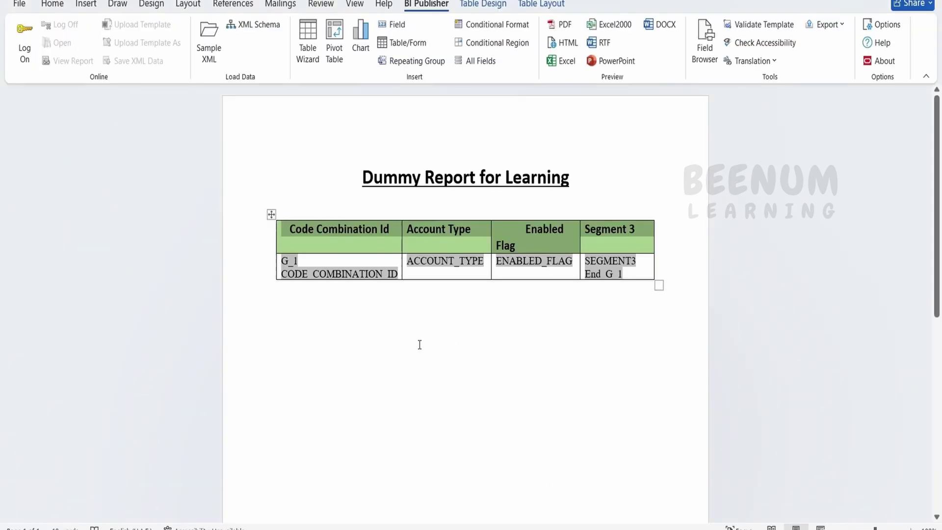
pyautogui.click(307, 265)
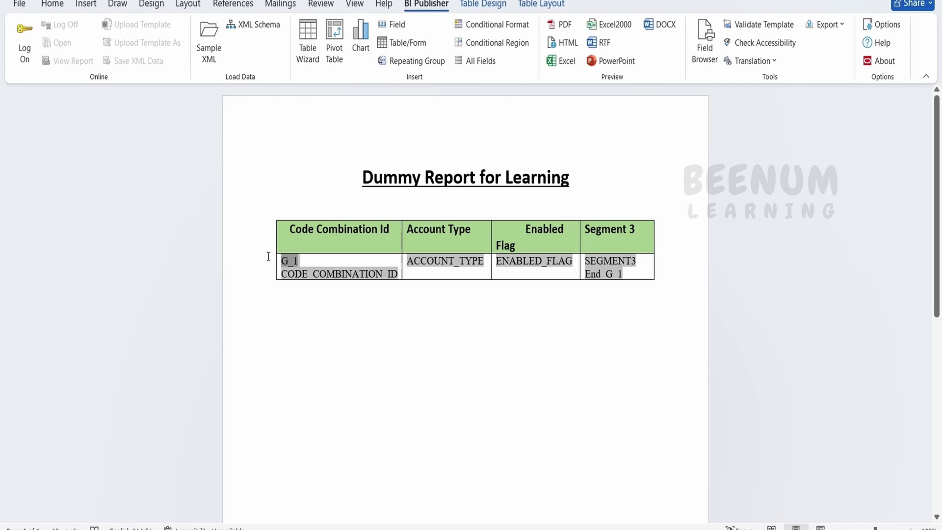
pyautogui.click(317, 207)
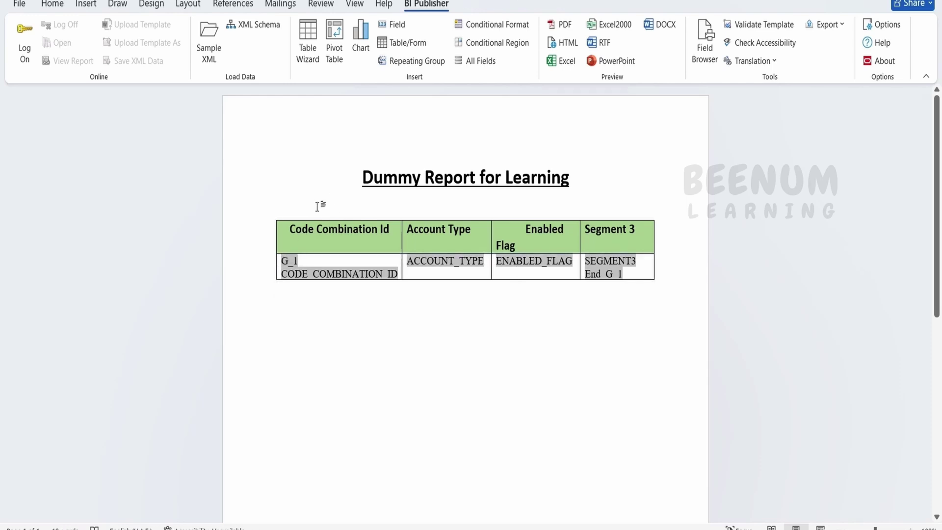
pyautogui.write('G_1')
# Step: Rename the pasted field DataPresentStart and replace its code with the choose/when-count lines
pyautogui.doubleClick(289, 227)
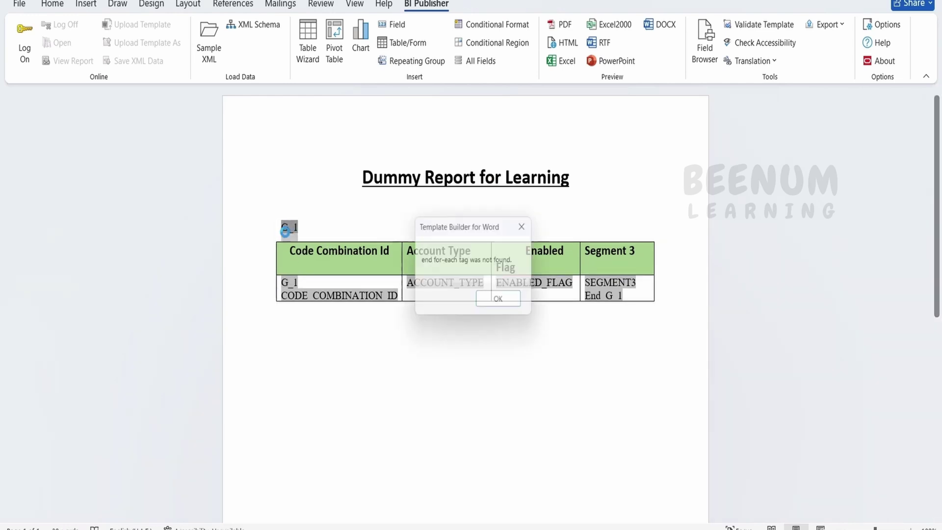
pyautogui.click(524, 308)
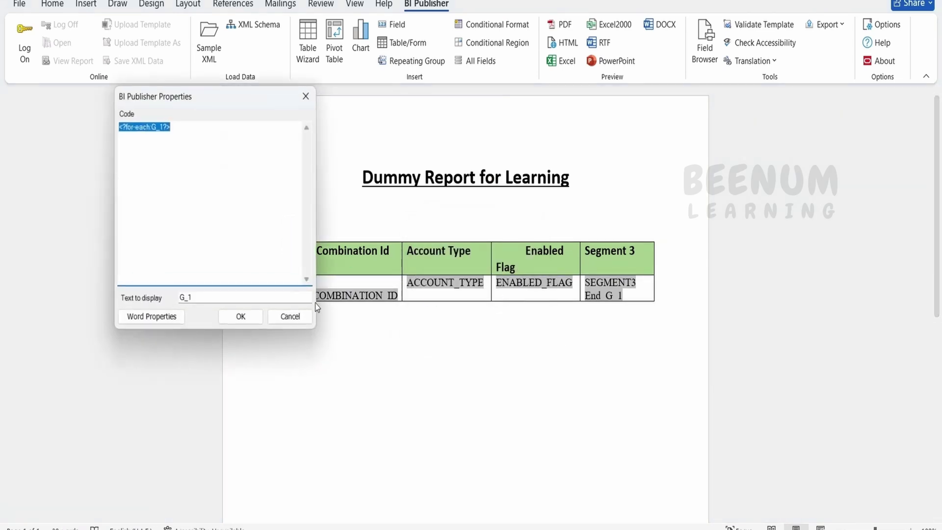
pyautogui.click(201, 296)
pyautogui.write('DataPresentStart')
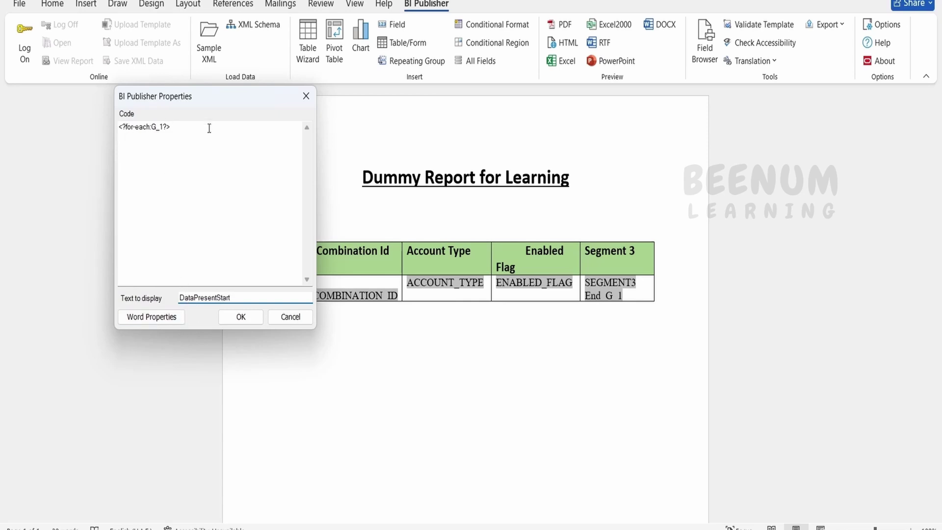
pyautogui.moveTo(208, 126); pyautogui.dragTo(25, 122)
pyautogui.press('BackSpace')
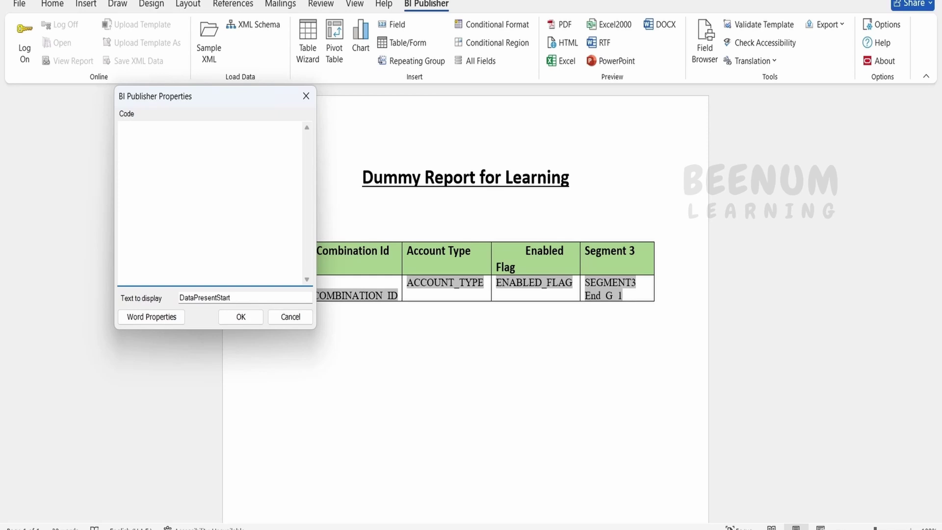
pyautogui.hotkey('alt', 'Tab')
pyautogui.moveTo(316, 239); pyautogui.dragTo(31, 228)
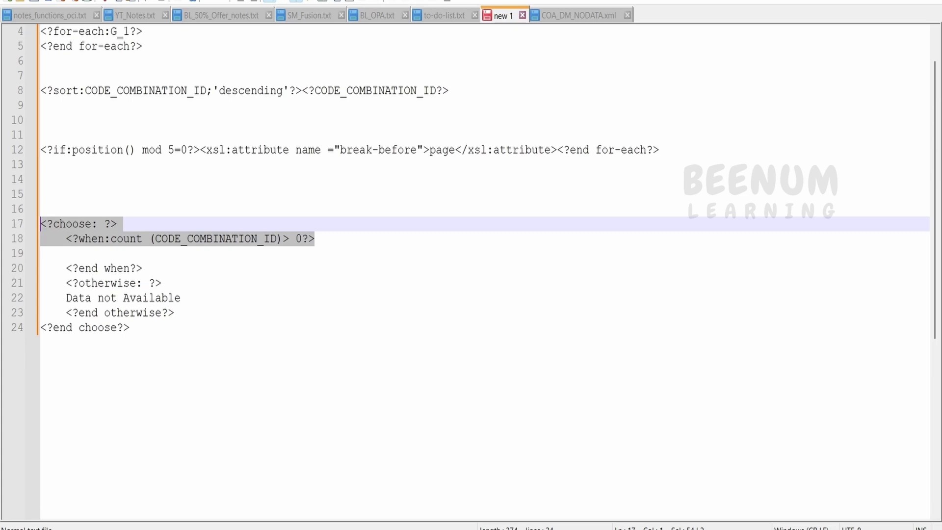
pyautogui.hotkey('alt', 'Tab')
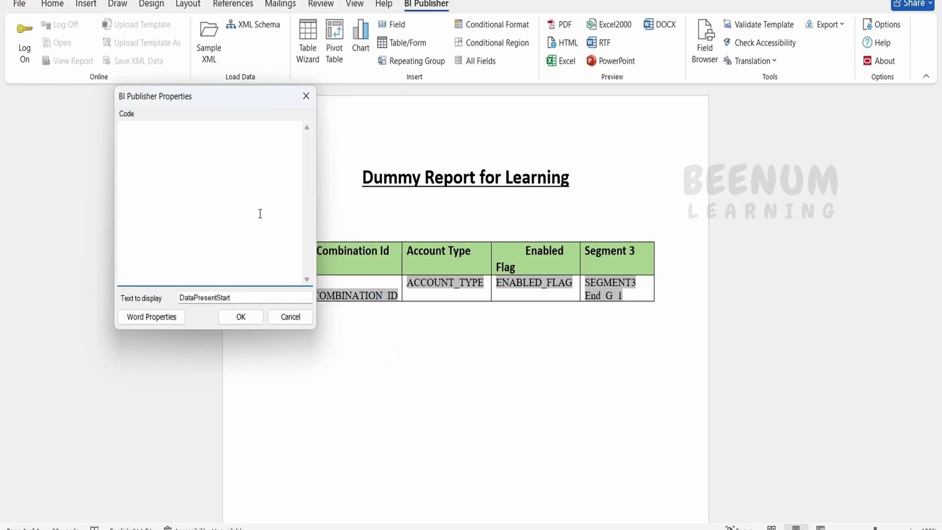
pyautogui.hotkey('ctrl', 'v')
pyautogui.click(240, 316)
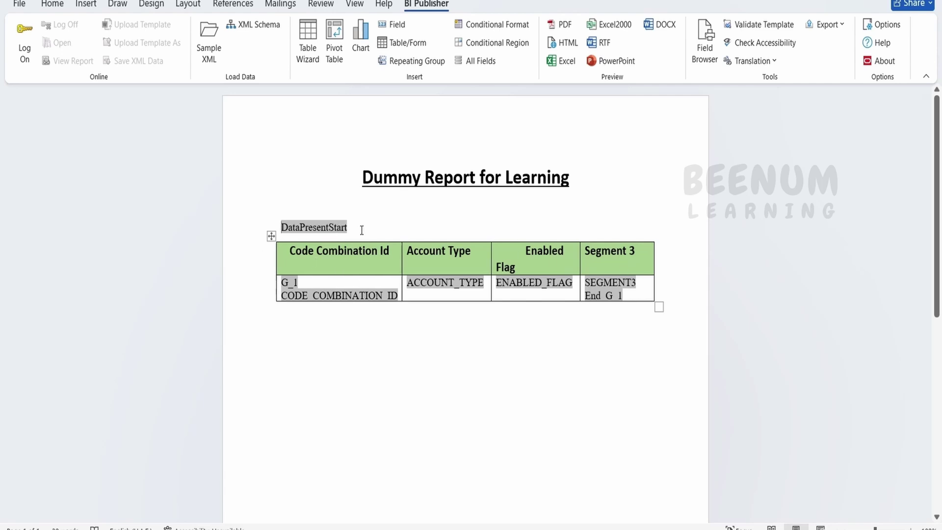
# Step: Paste a copy of the DataPresentStart field below the table on its own line
pyautogui.click(345, 228)
pyautogui.hotkey('ctrl', 'c')
pyautogui.click(340, 343)
pyautogui.hotkey('ctrl', 'v')
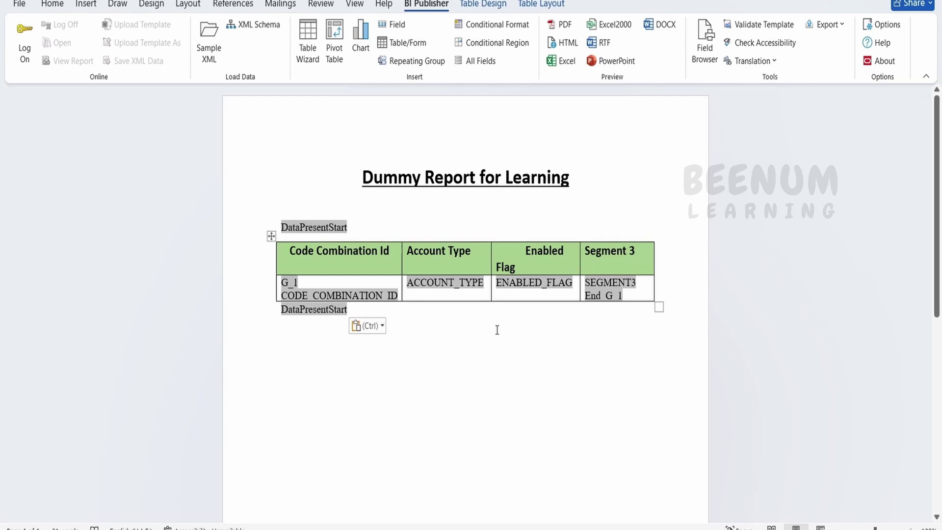
pyautogui.click(283, 310)
pyautogui.press('Return')
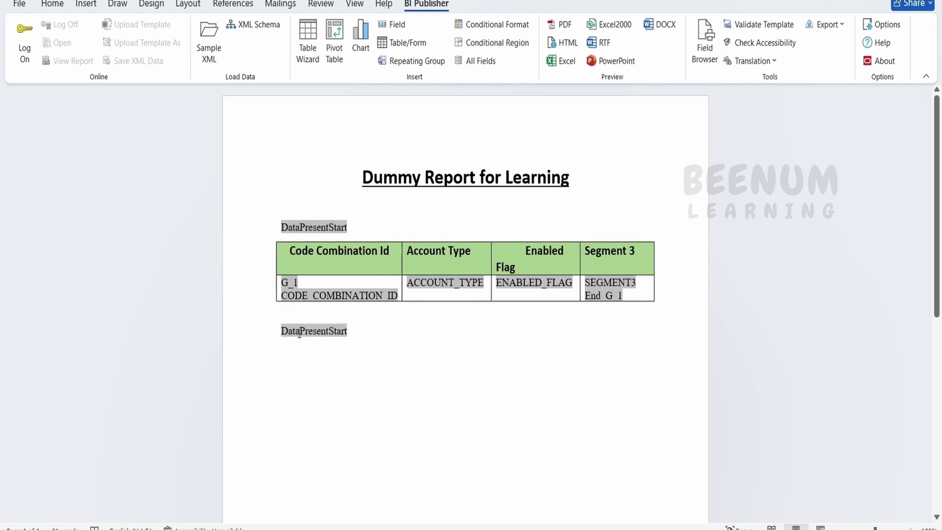
# Step: Rename the lower field DataPresentEnd with end when, otherwise 'Data not Available', end choose code
pyautogui.doubleClick(294, 331)
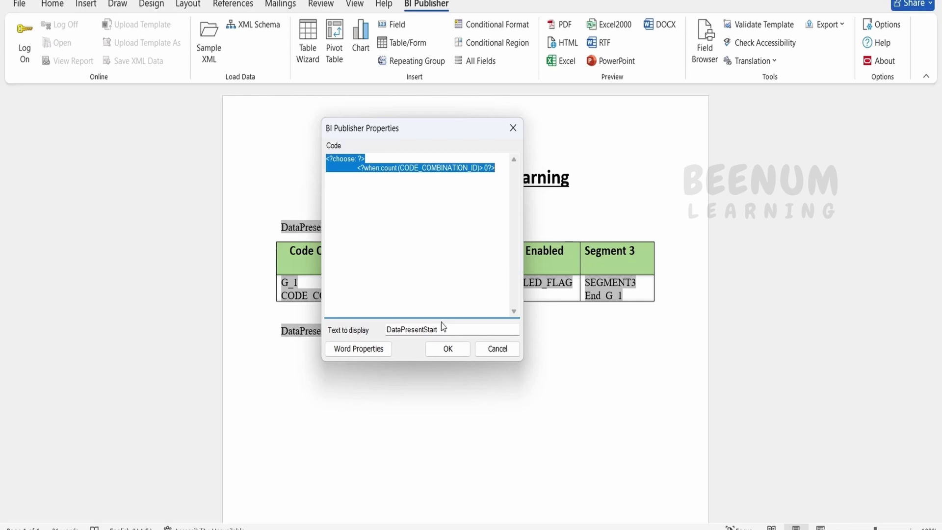
pyautogui.click(440, 326)
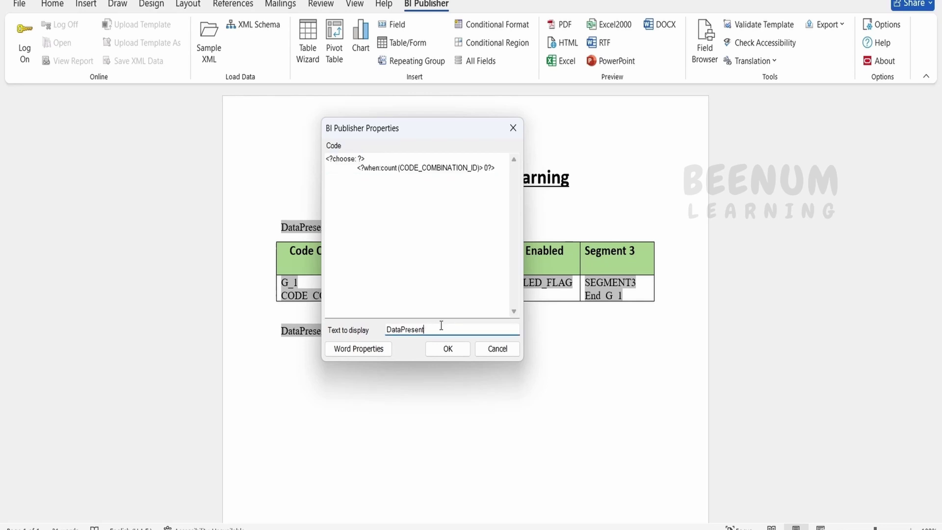
pyautogui.write('End')
pyautogui.hotkey('alt', 'Tab')
pyautogui.moveTo(159, 363); pyautogui.dragTo(64, 265)
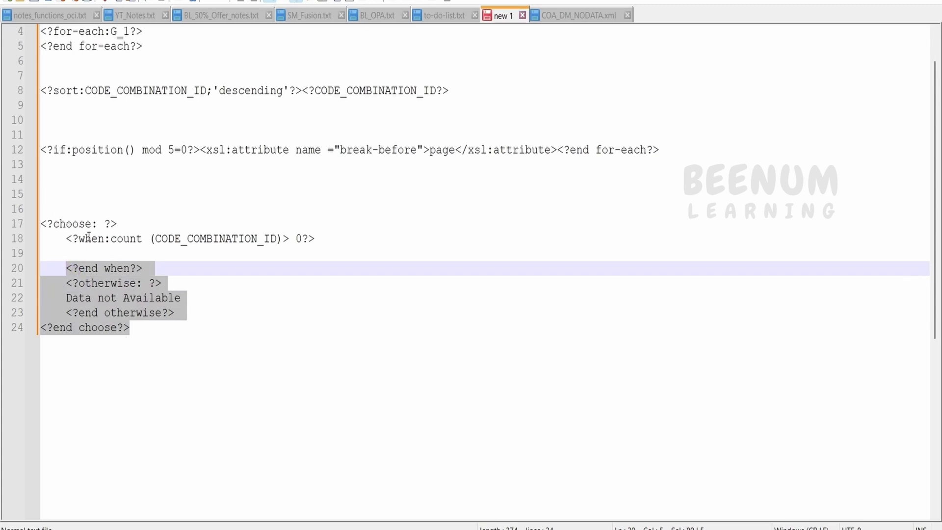
pyautogui.moveTo(111, 238); pyautogui.dragTo(314, 239)
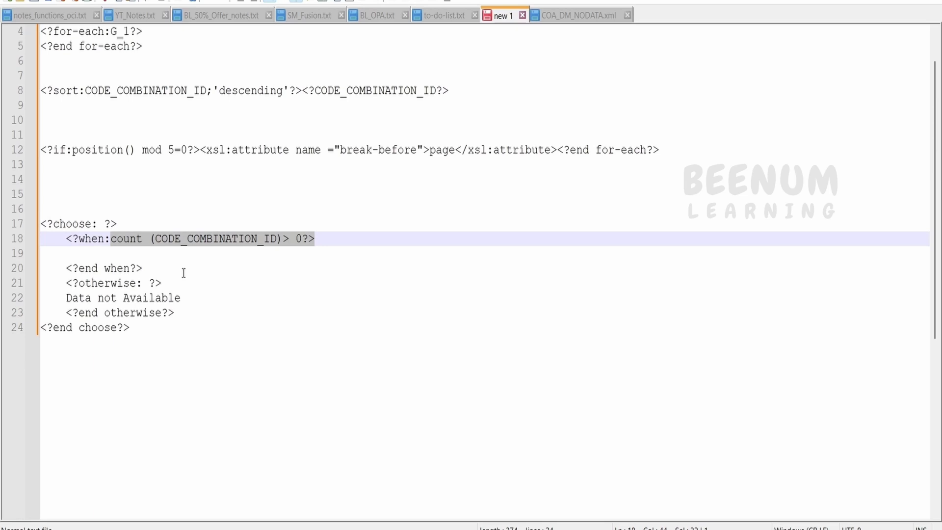
pyautogui.moveTo(166, 335); pyautogui.dragTo(65, 271)
pyautogui.hotkey('ctrl', 'c')
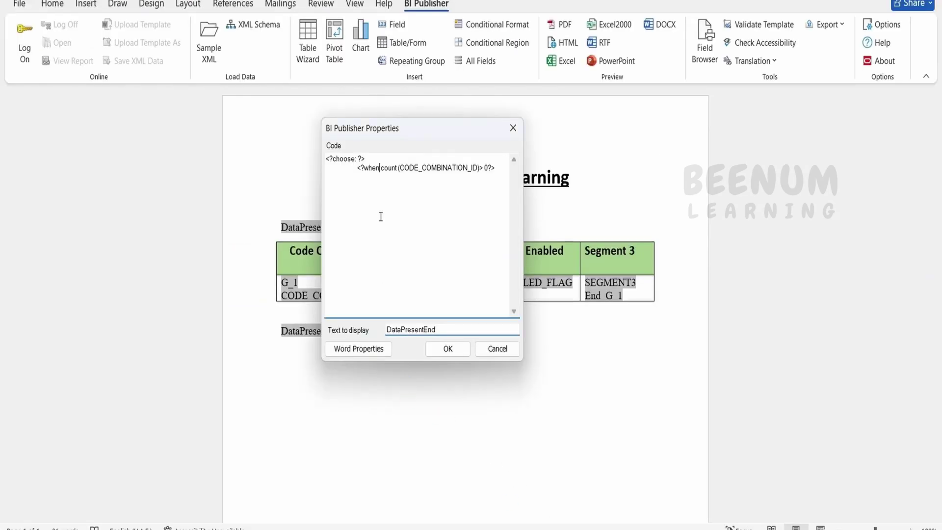
pyautogui.hotkey('ctrl', 'a')
pyautogui.hotkey('ctrl', 'v')
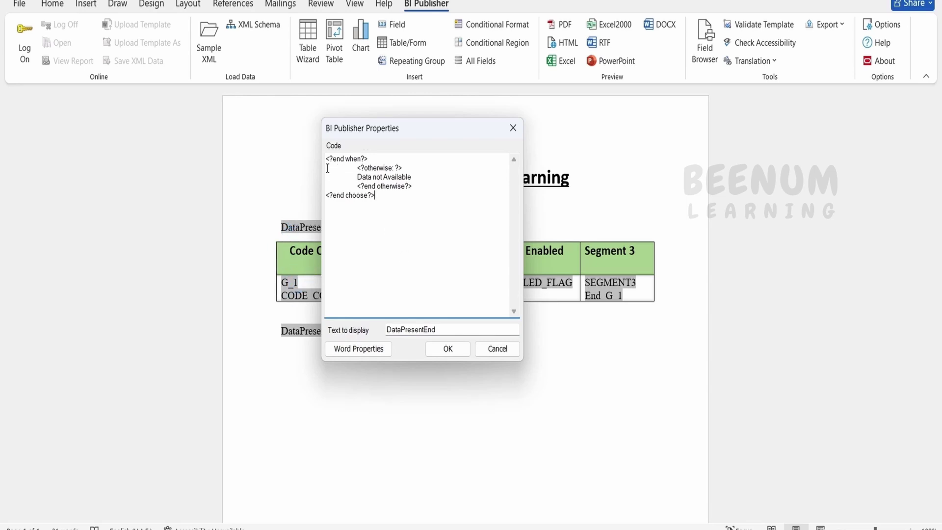
pyautogui.moveTo(373, 157); pyautogui.dragTo(297, 158)
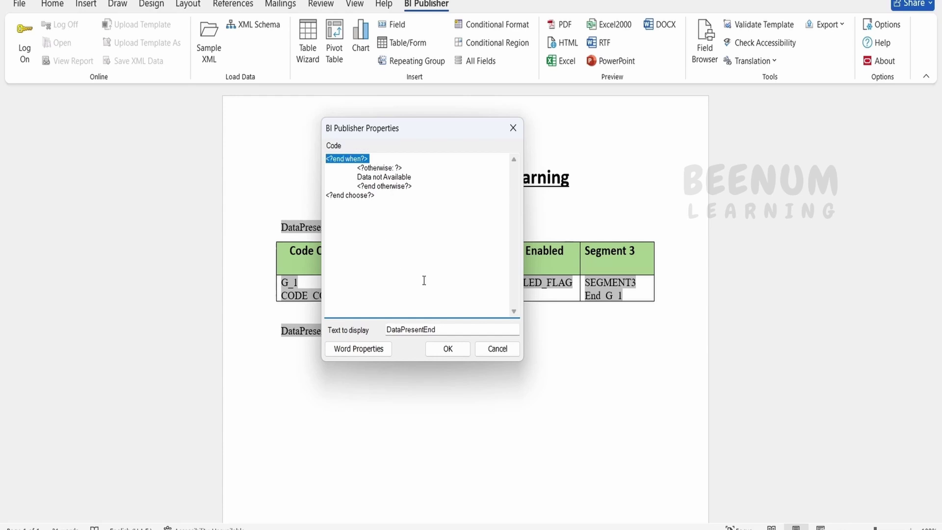
pyautogui.moveTo(356, 175); pyautogui.dragTo(260, 196)
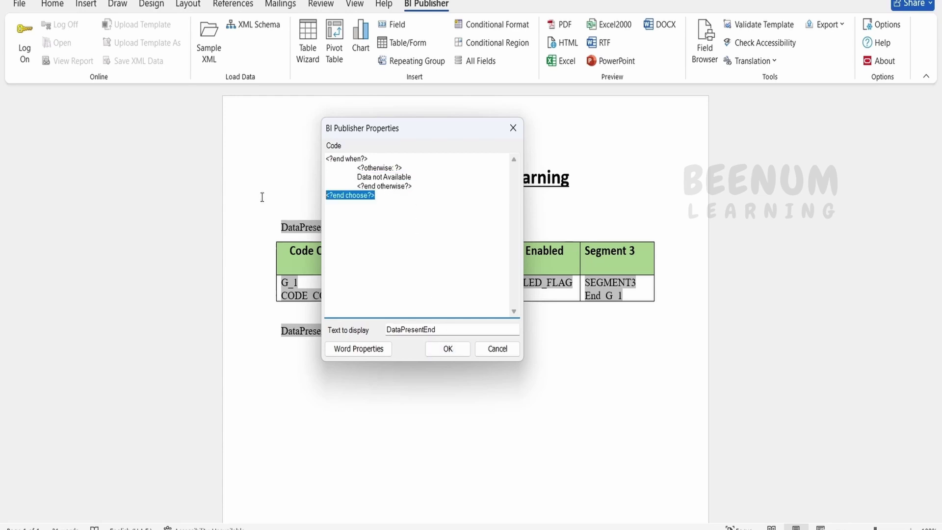
pyautogui.click(447, 348)
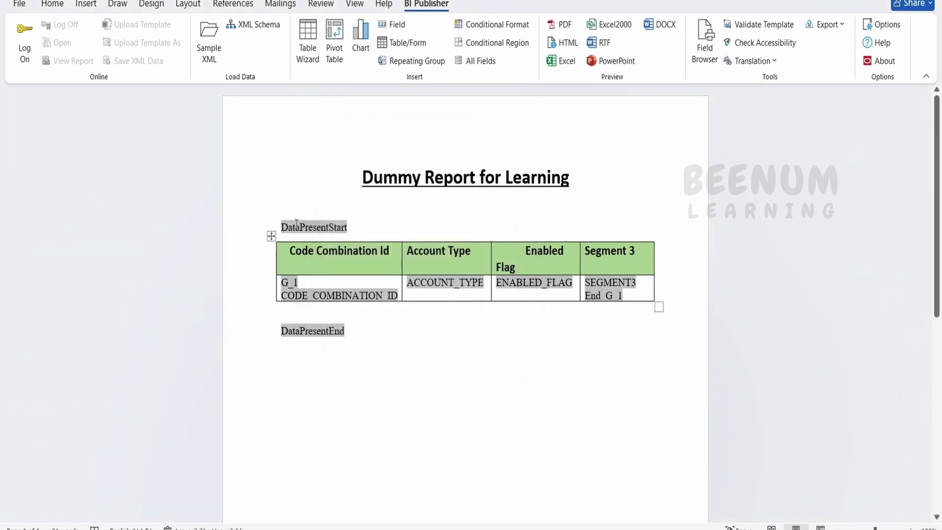
# Step: Double-check the code in both the DataPresentStart and DataPresentEnd fields
pyautogui.doubleClick(328, 226)
pyautogui.click(65, 42)
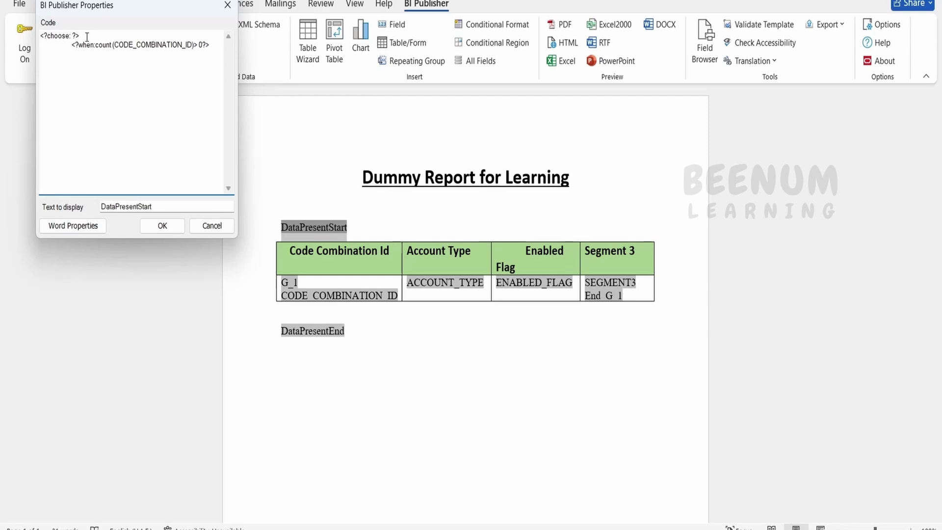
pyautogui.moveTo(87, 37); pyautogui.dragTo(10, 36)
pyautogui.click(211, 225)
pyautogui.doubleClick(302, 331)
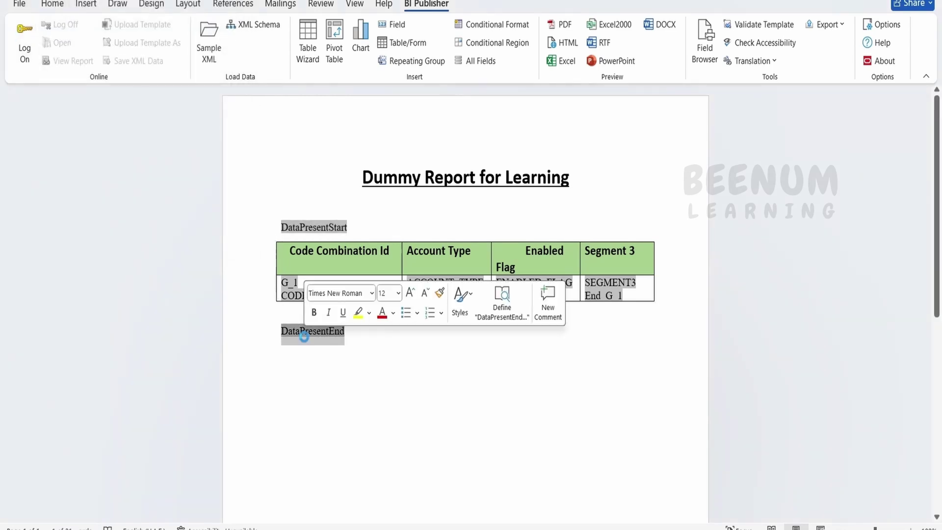
pyautogui.moveTo(63, 91); pyautogui.dragTo(95, 94)
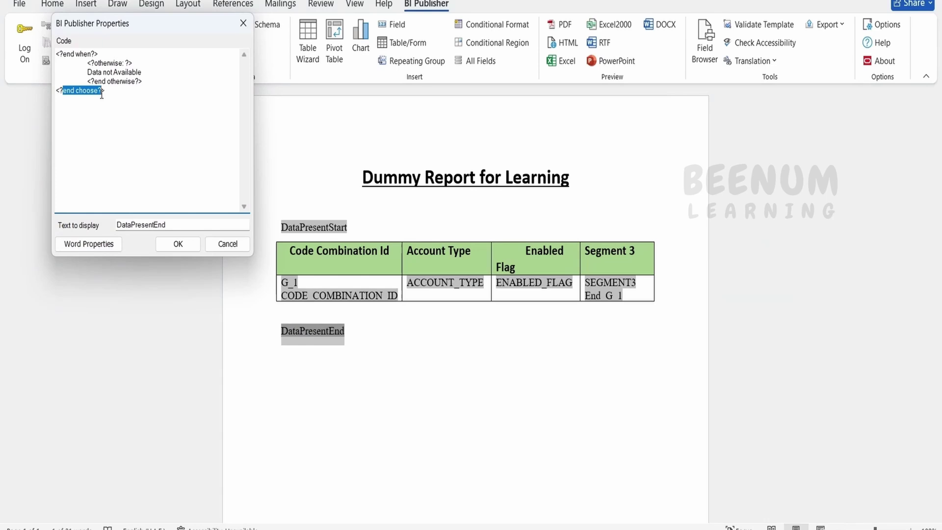
pyautogui.click(227, 250)
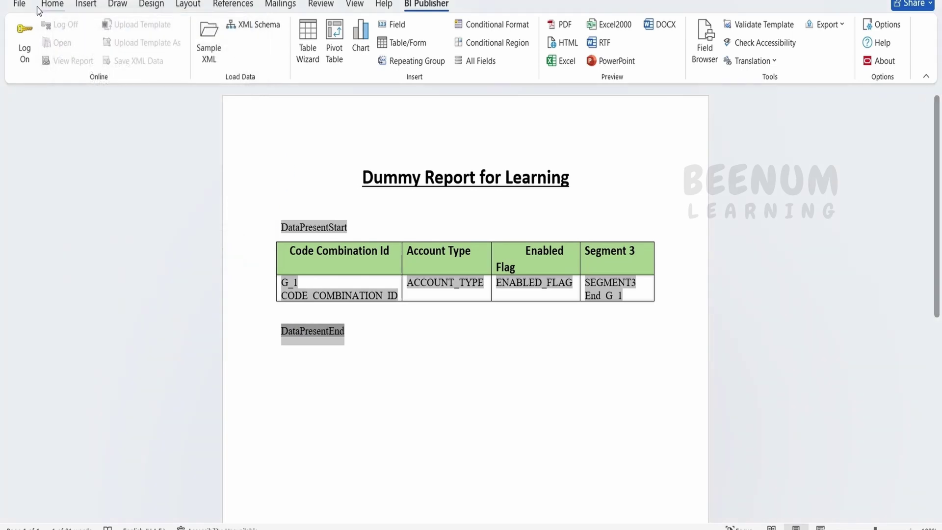
# Step: Preview the template as a PDF showing the 11-page report
pyautogui.click(564, 25)
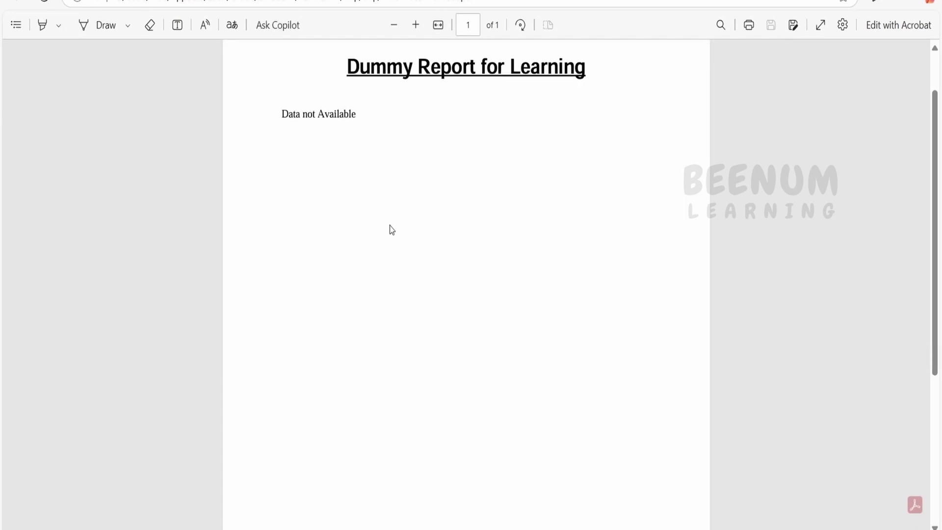
pyautogui.scroll(-5, 391, 230)
pyautogui.scroll(5, 391, 230)
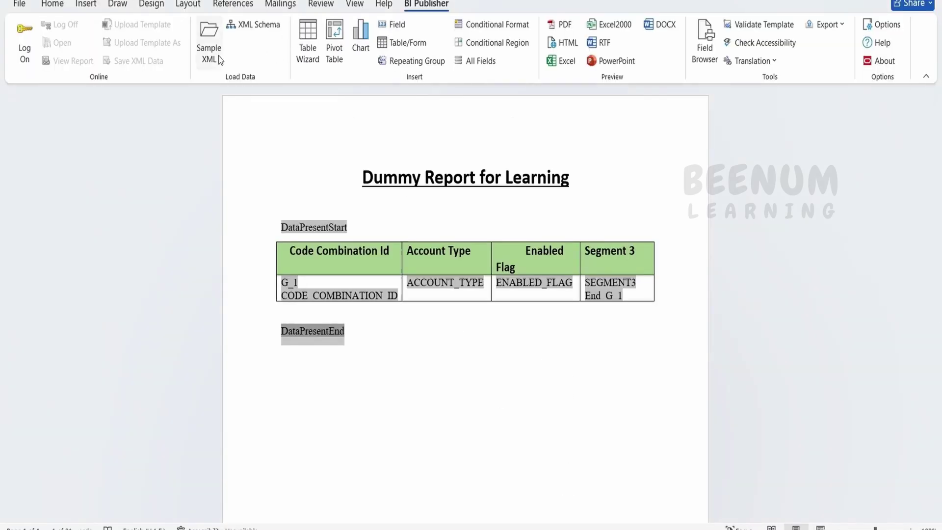
# Step: Reload COA_DM as the template's sample XML data
pyautogui.click(216, 54)
pyautogui.click(212, 101)
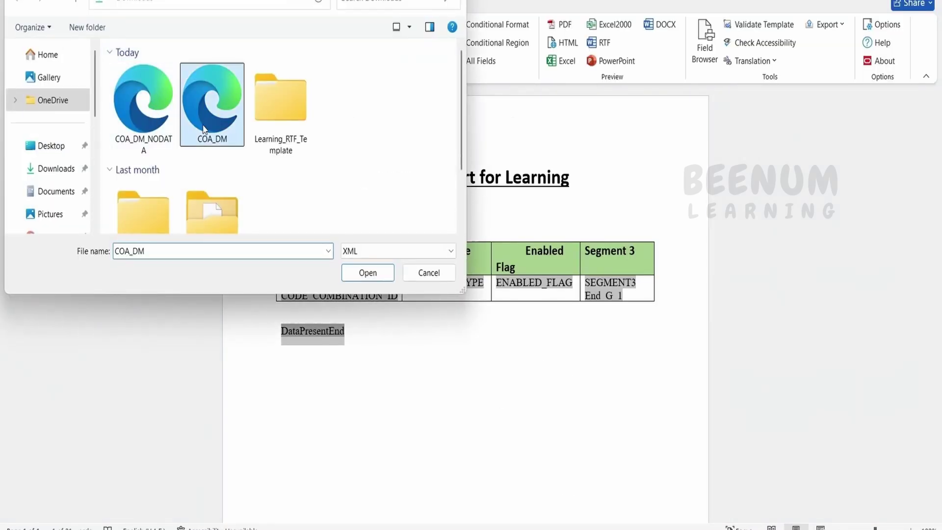
pyautogui.click(378, 276)
pyautogui.click(482, 302)
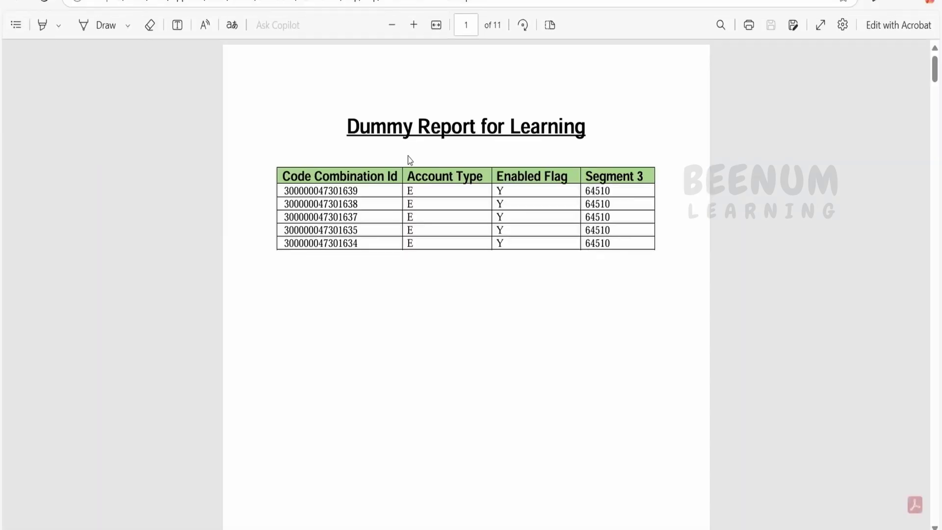
pyautogui.scroll(-5, 408, 156)
pyautogui.scroll(-15, 417, 164)
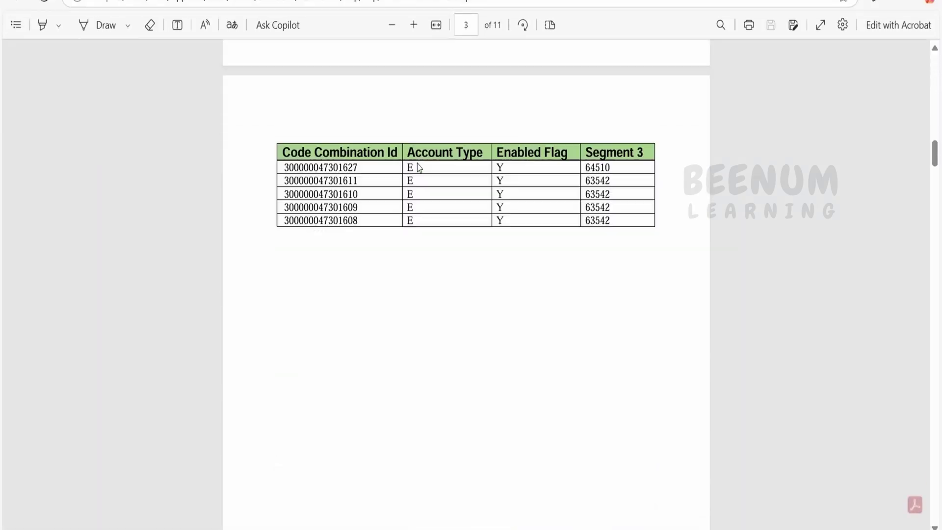
pyautogui.scroll(20, 412, 179)
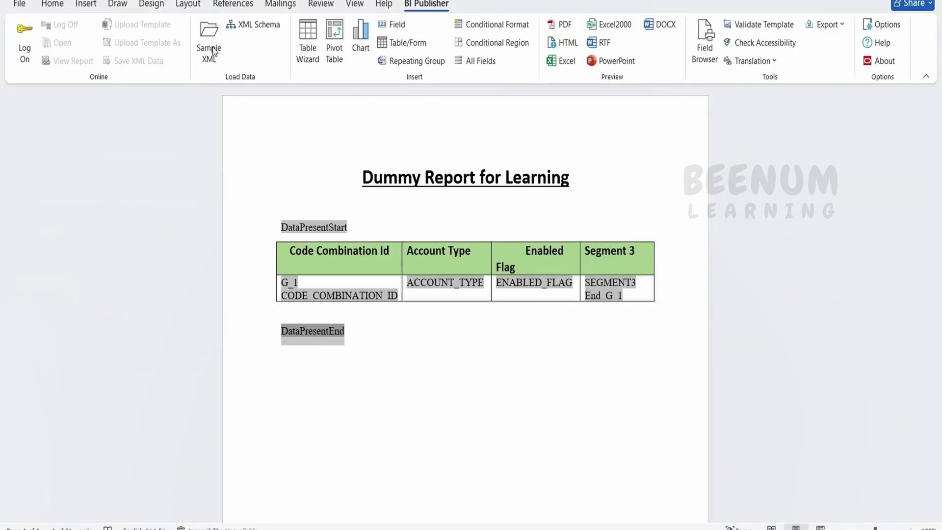
# Step: Load the sample XML file into the Word template
pyautogui.click(212, 50)
pyautogui.click(140, 94)
pyautogui.click(369, 278)
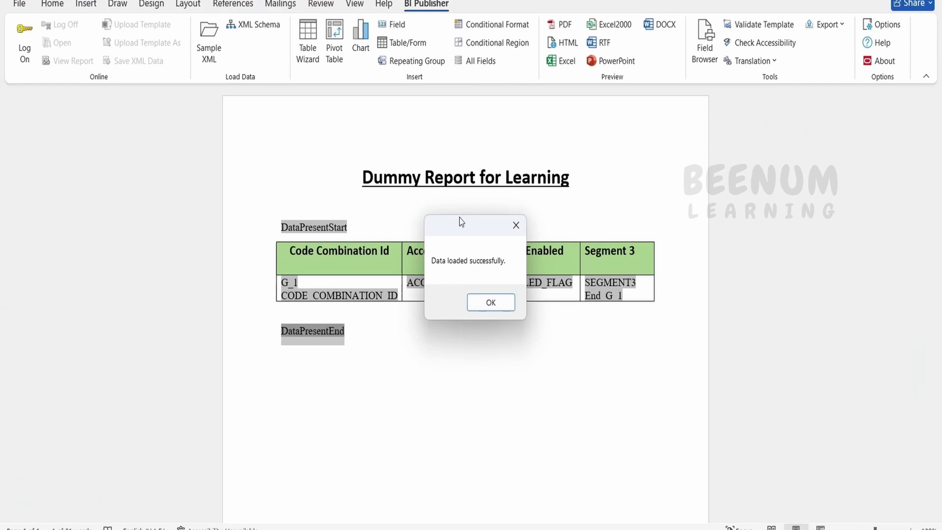
pyautogui.click(492, 302)
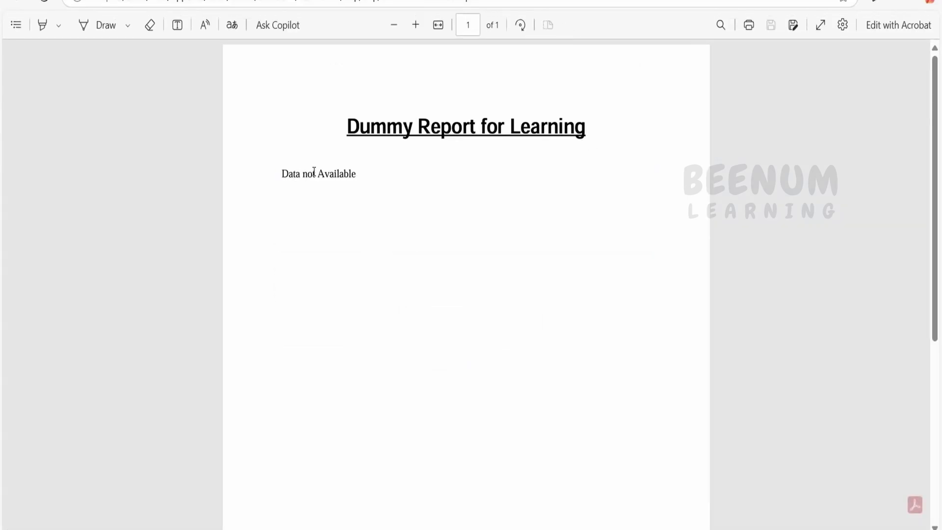
# Step: Confirm the 'Data not Available' preview message and switch to the BI Publisher data model
pyautogui.scroll(-15, 332, 323)
pyautogui.click(547, 528)
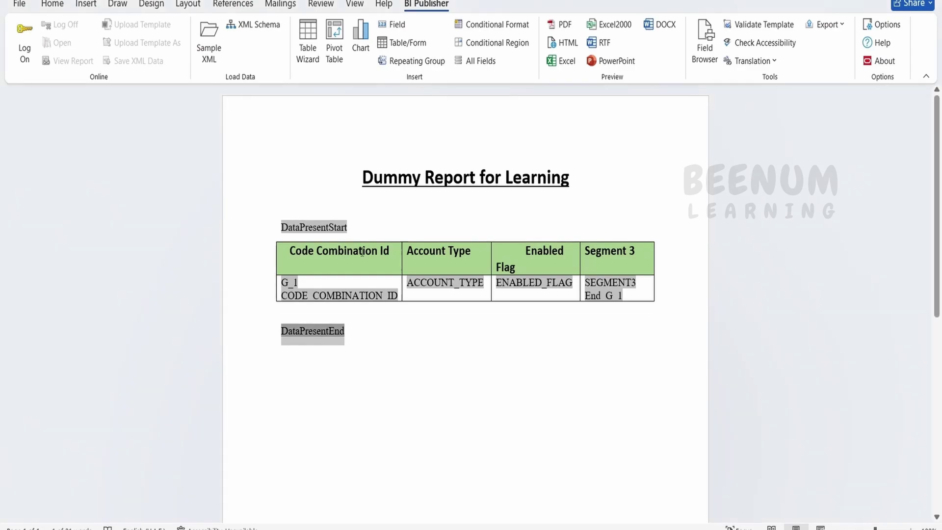
pyautogui.click(435, 527)
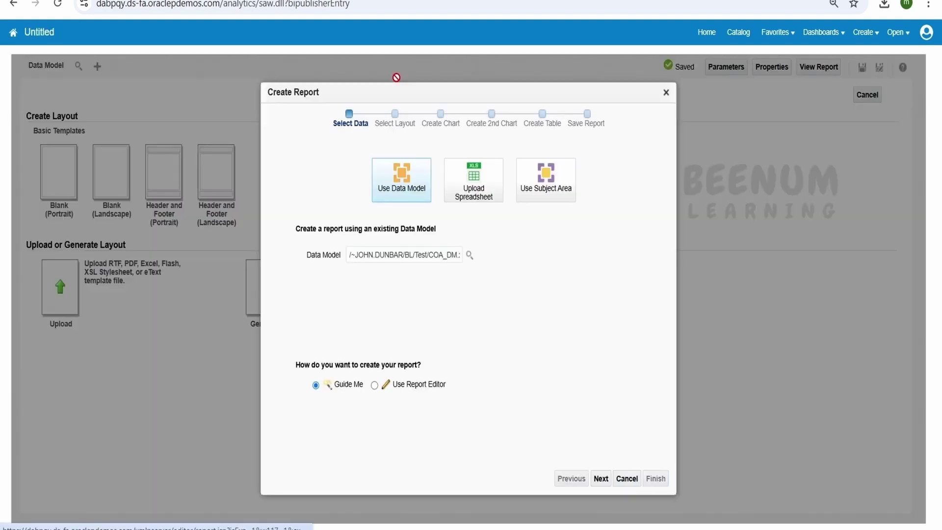
# Step: Build a COA_DM report in the Report Editor and save it as COA_REPORT2 in BL/Test
pyautogui.click(374, 384)
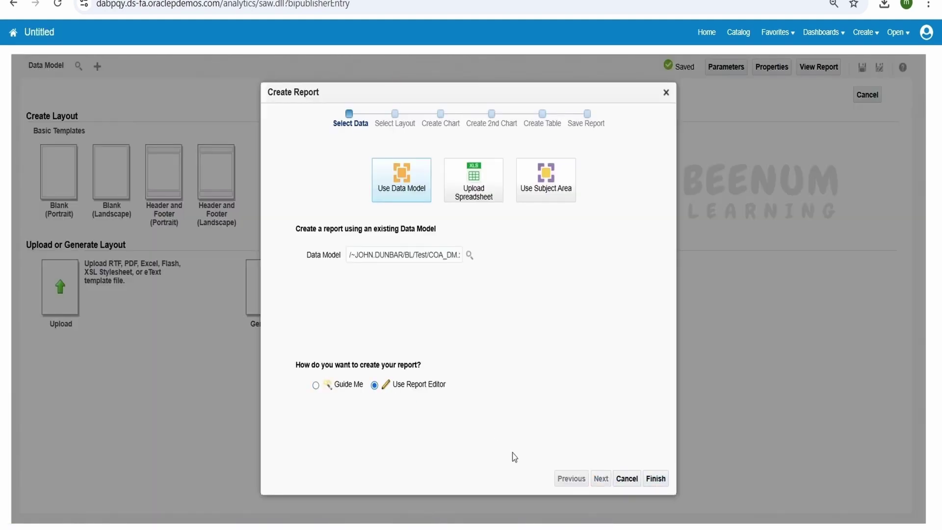
pyautogui.click(655, 479)
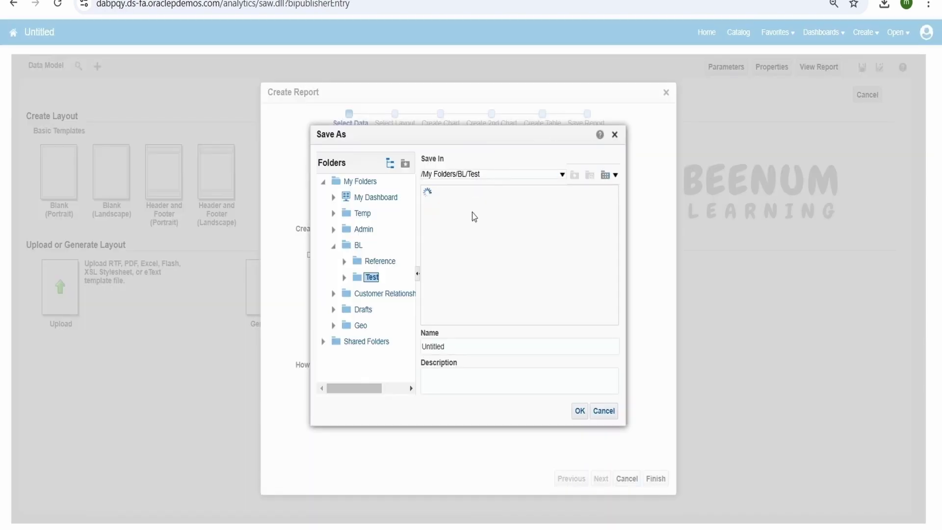
pyautogui.doubleClick(472, 212)
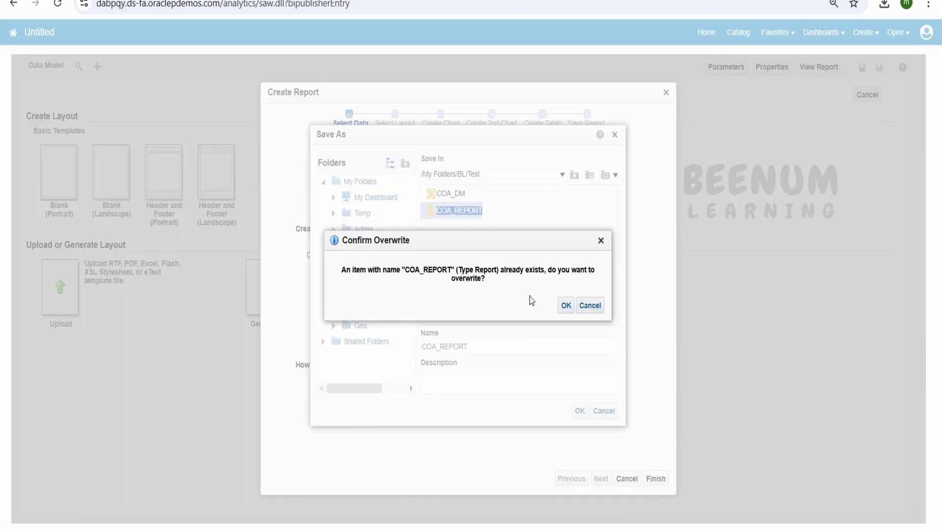
pyautogui.click(597, 242)
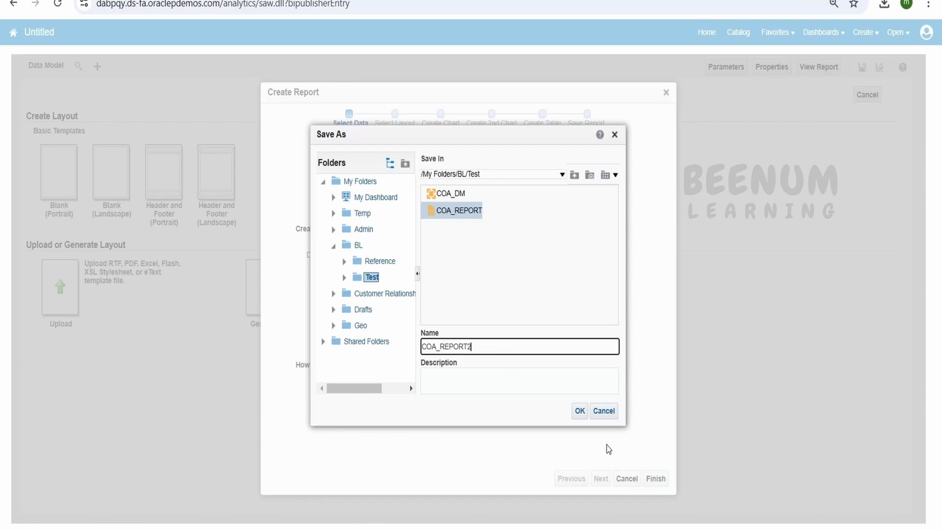
pyautogui.click(580, 412)
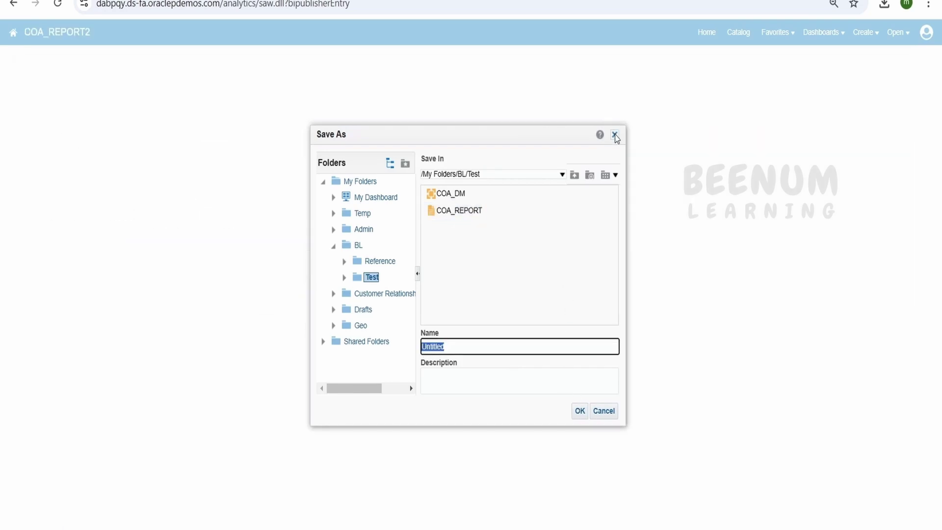
# Step: Upload demo_class2.rtf as RTF Template layout 'rtftemplate2' with locale English (United States)
pyautogui.click(615, 136)
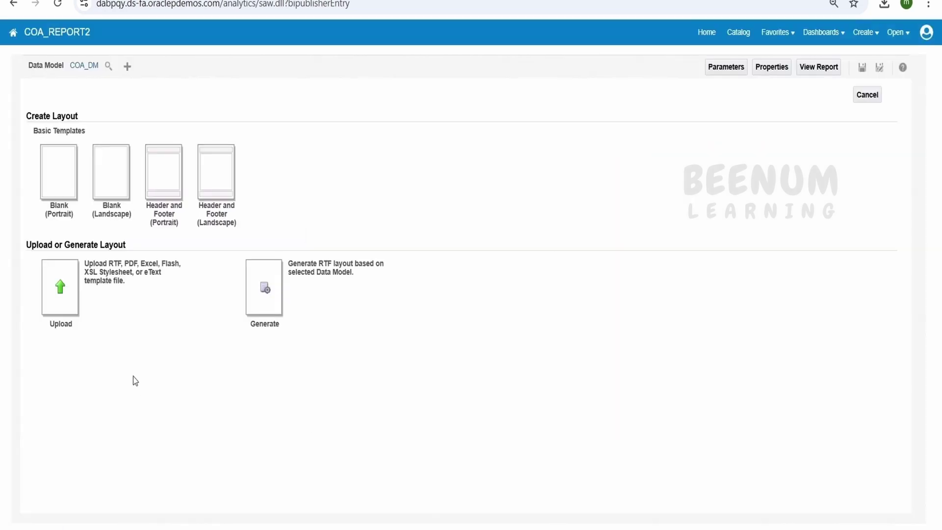
pyautogui.click(74, 293)
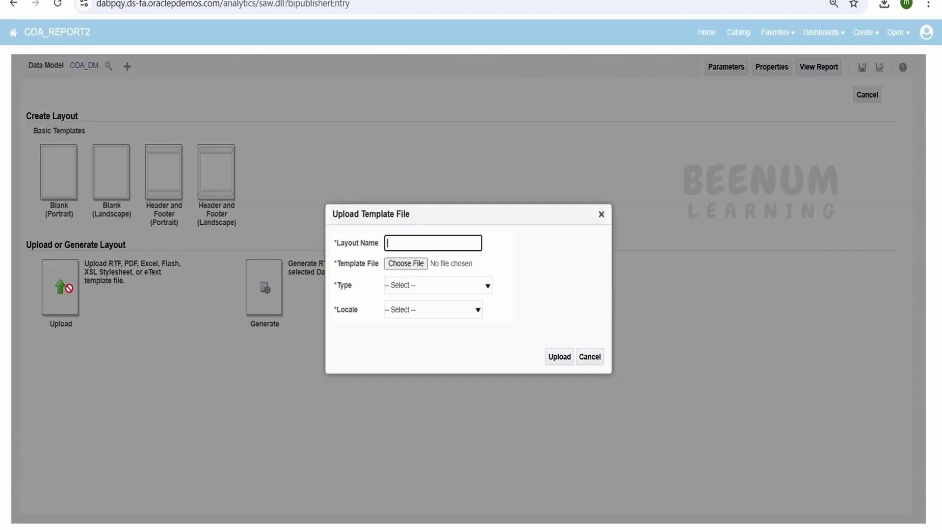
pyautogui.click(405, 263)
pyautogui.click(363, 172)
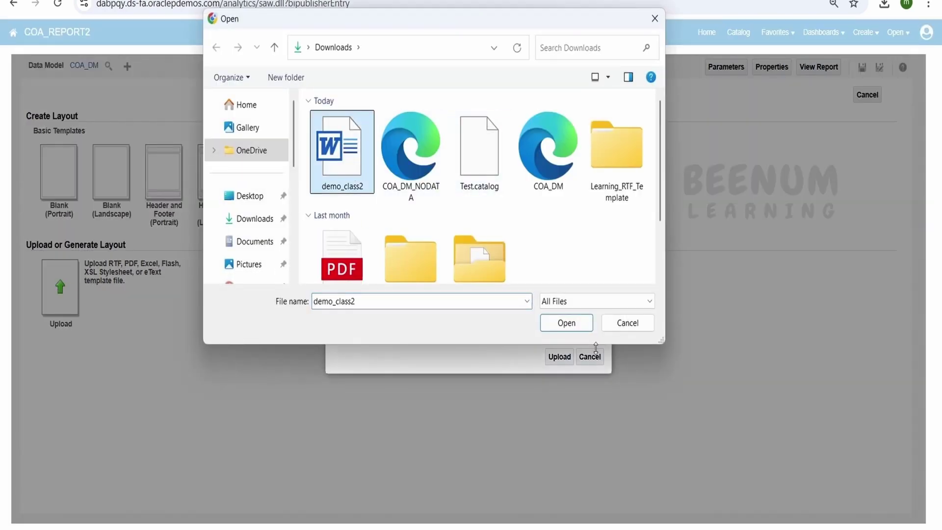
pyautogui.click(574, 325)
pyautogui.click(419, 241)
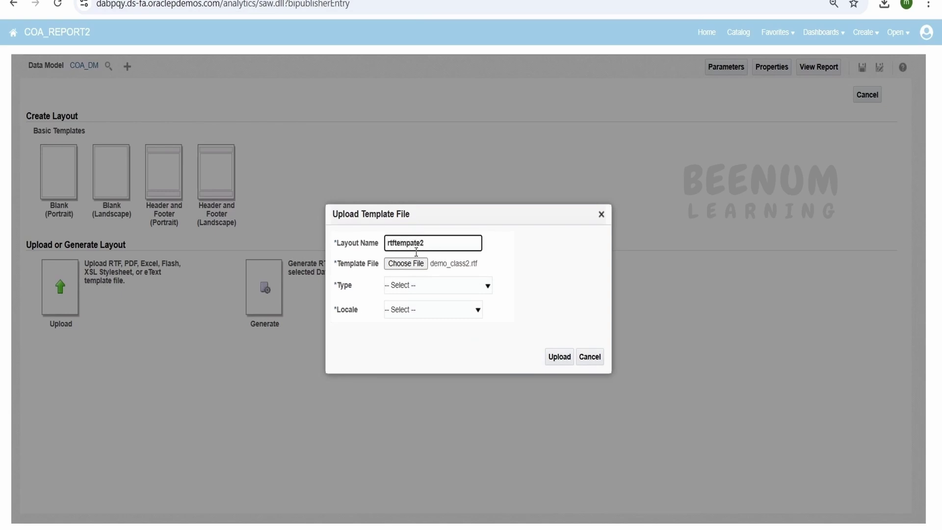
pyautogui.click(407, 285)
pyautogui.click(412, 319)
pyautogui.click(417, 309)
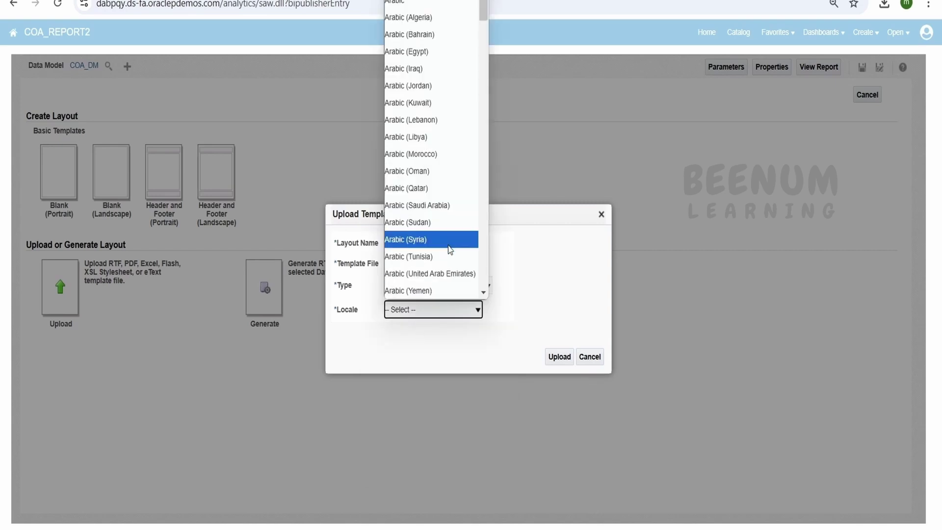
pyautogui.scroll(-20, 449, 250)
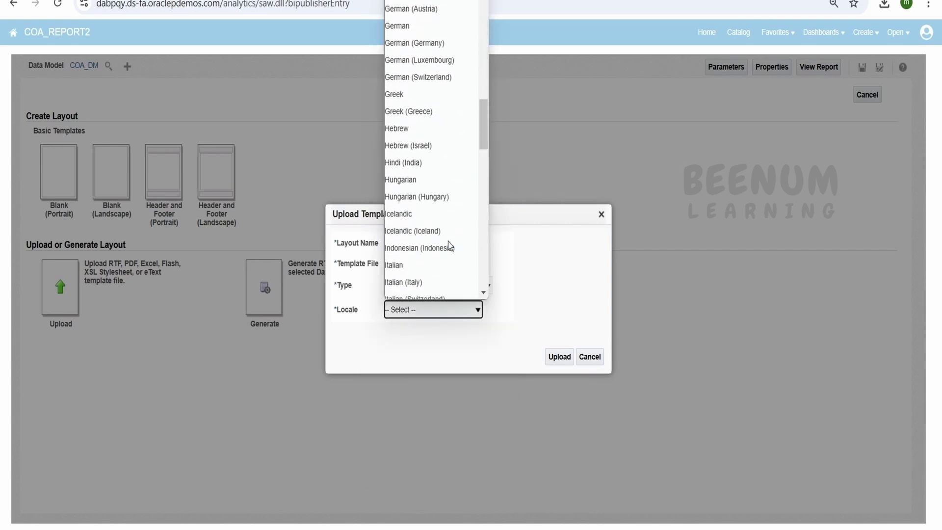
pyautogui.scroll(-5, 449, 247)
pyautogui.scroll(14, 448, 243)
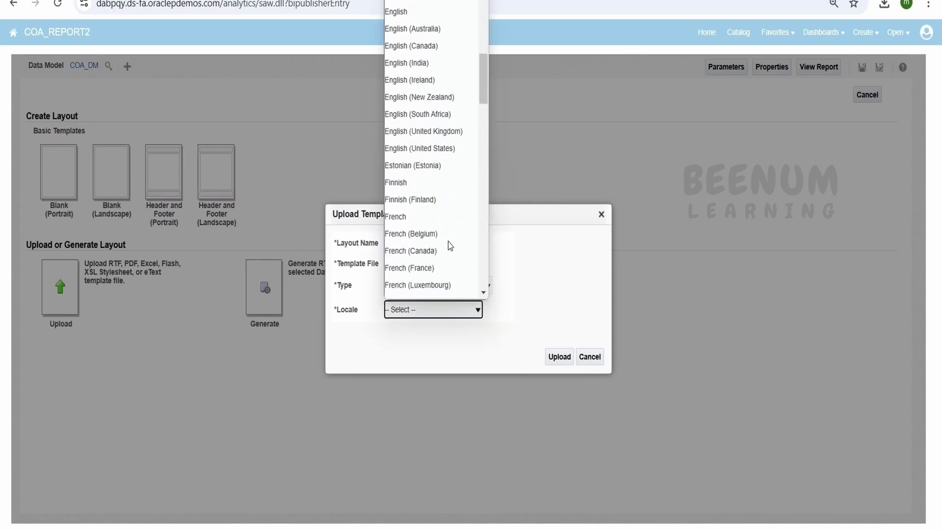
pyautogui.click(460, 149)
pyautogui.click(562, 359)
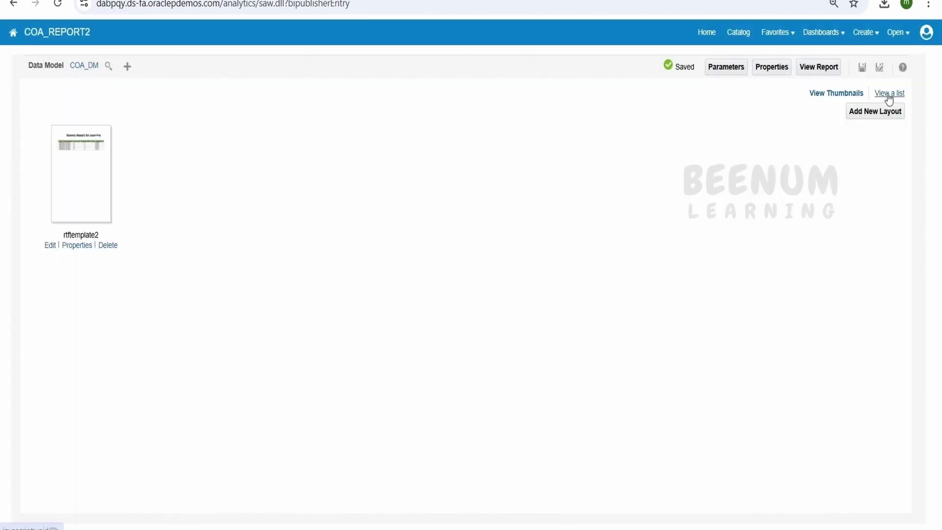
# Step: Make PDF the layout's default format, save the report, and view it
pyautogui.click(888, 99)
pyautogui.click(365, 206)
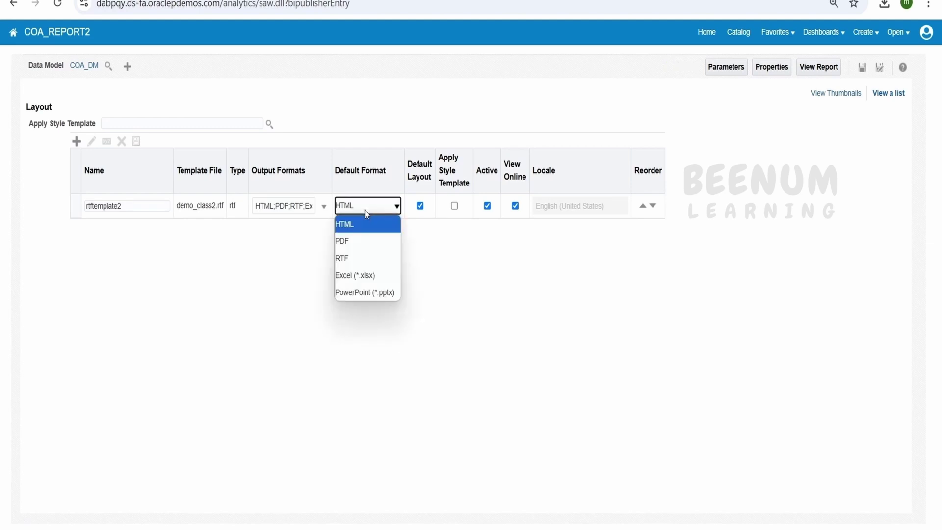
pyautogui.click(359, 241)
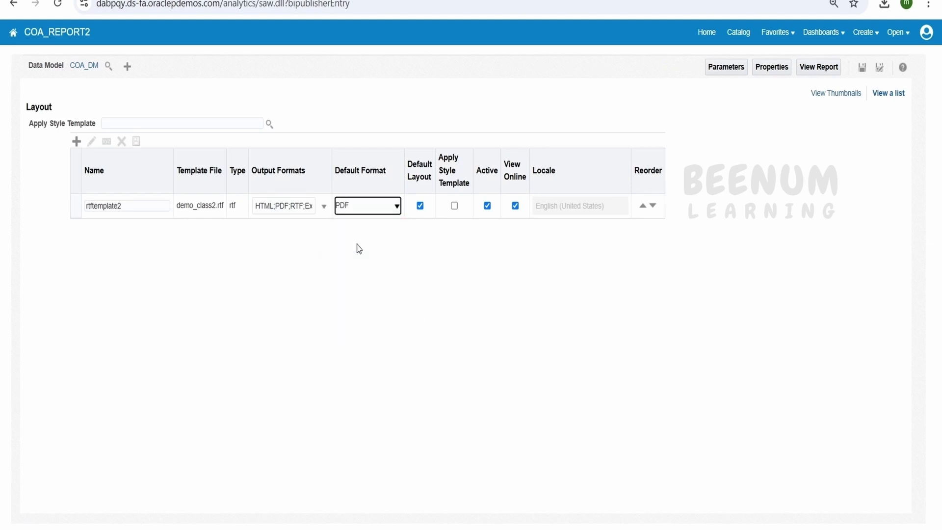
pyautogui.click(862, 63)
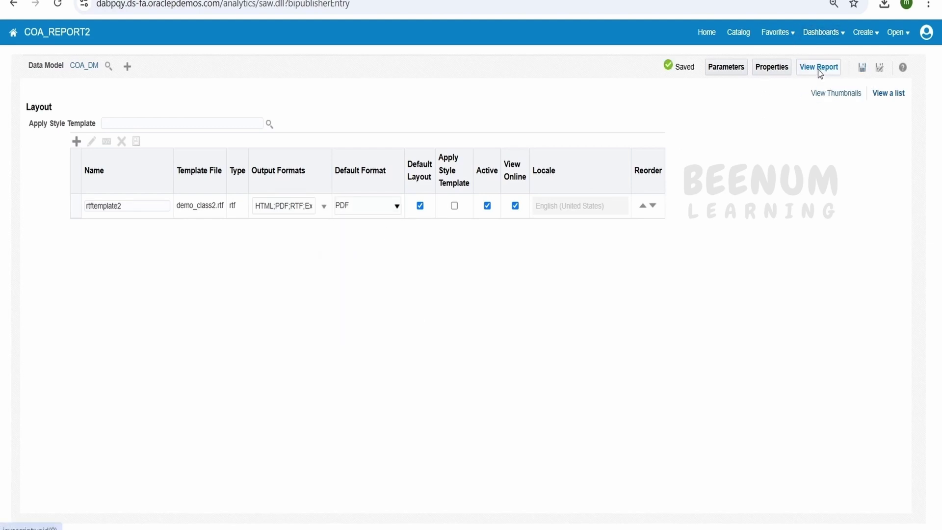
pyautogui.click(819, 70)
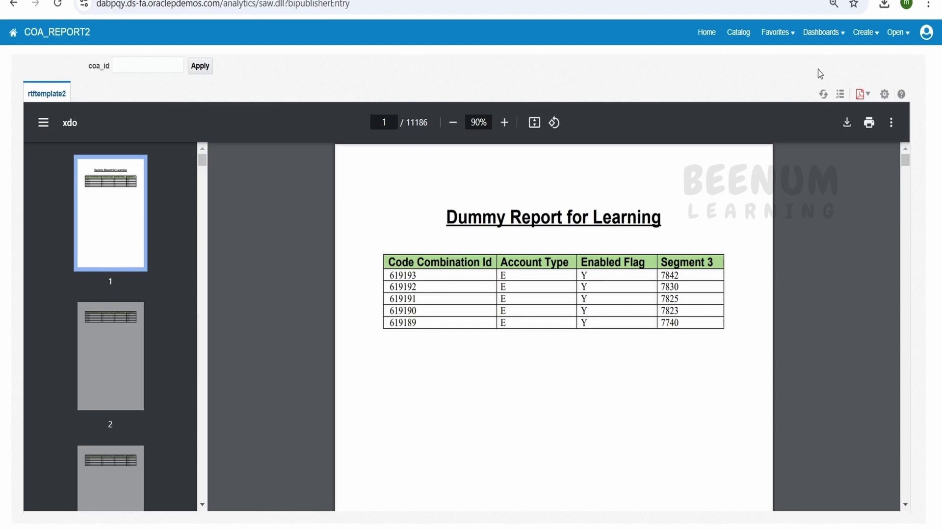
# Step: Scroll through the 11186-page COA_REPORT2 PDF of code combination rows
pyautogui.scroll(-10, 643, 304)
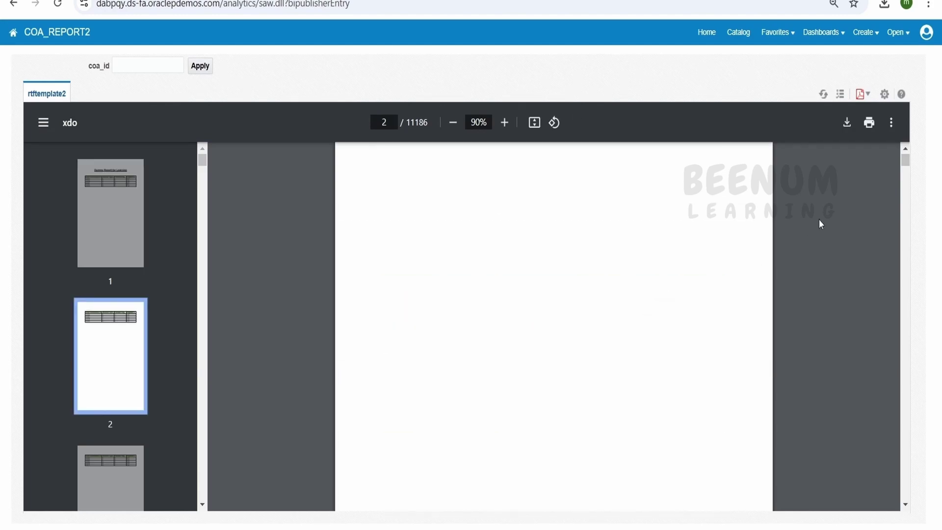
pyautogui.moveTo(905, 155); pyautogui.dragTo(709, 217)
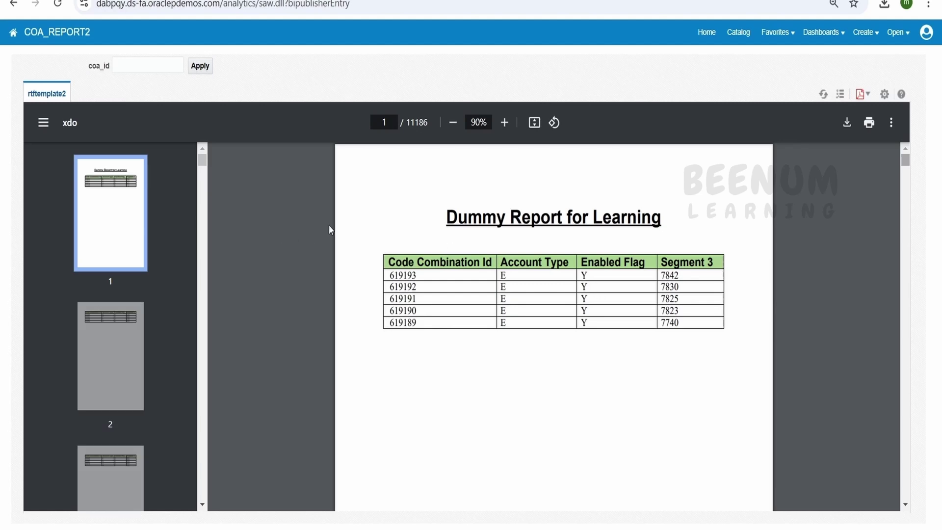
# Step: Apply a non-numeric coa_id value 'jhghjvbhkjvghj', triggering an invalid-number error
pyautogui.click(156, 65)
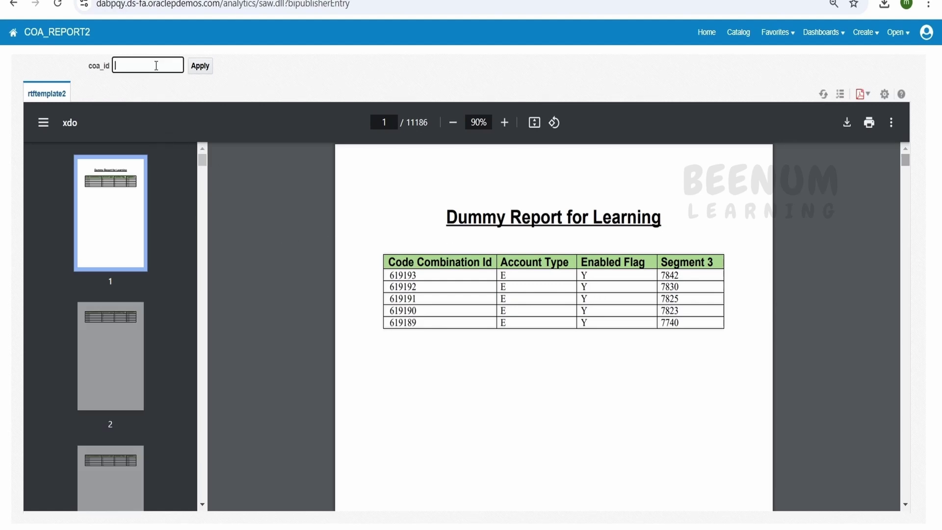
pyautogui.write('jhghjvbhkjvghj')
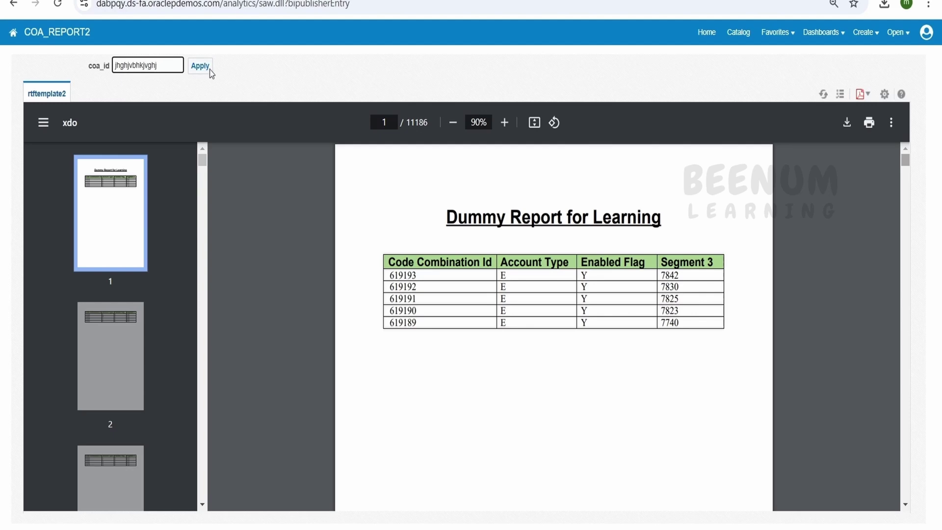
pyautogui.click(204, 68)
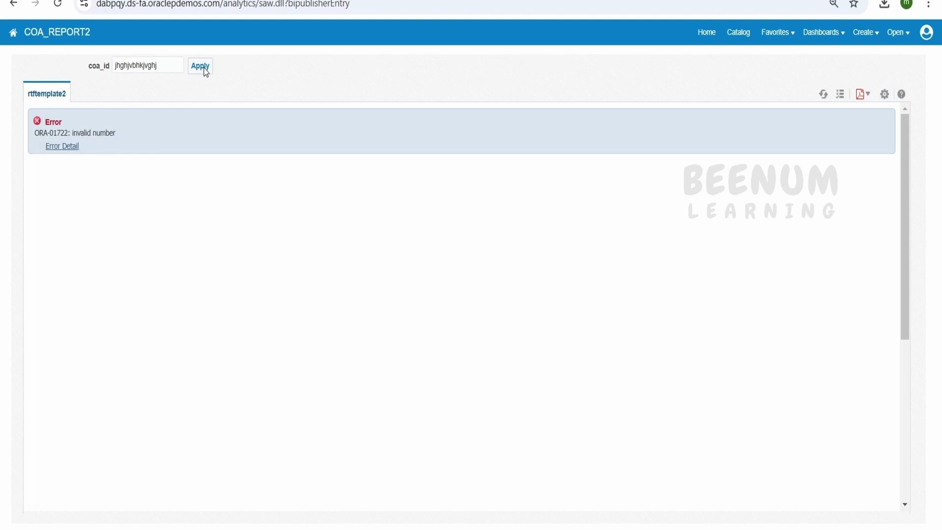
pyautogui.click(162, 70)
pyautogui.doubleClick(162, 70)
pyautogui.write('999999')
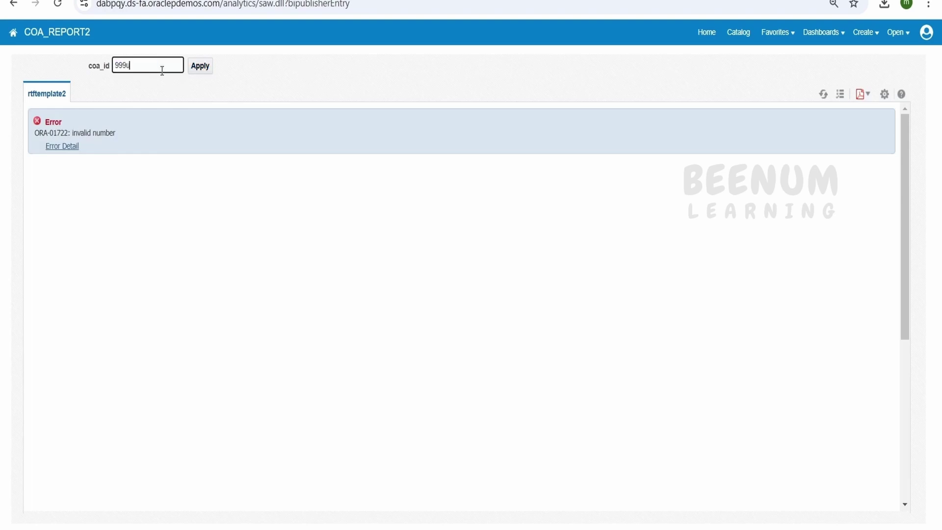
pyautogui.press('BackSpace')
pyautogui.press('BackSpace')
pyautogui.press('BackSpace')
pyautogui.press('BackSpace')
pyautogui.write('7687885865685685')
pyautogui.click(202, 68)
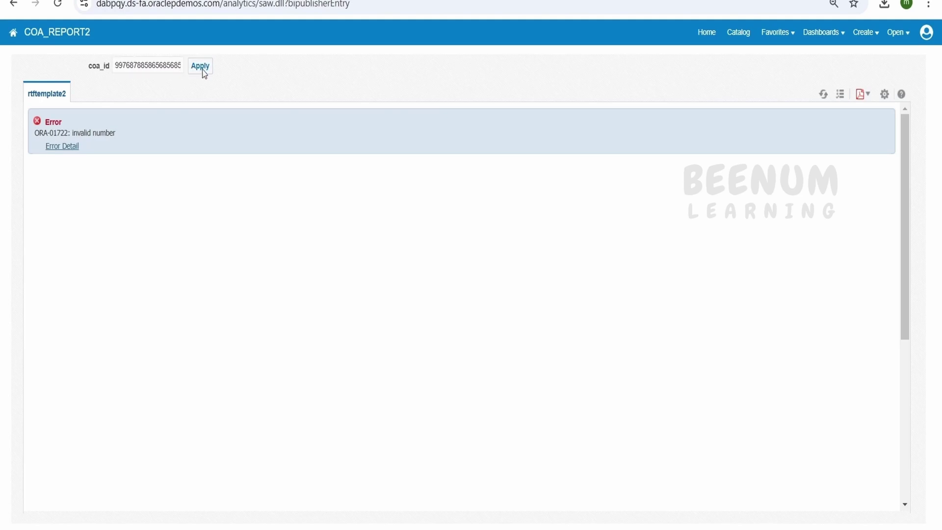